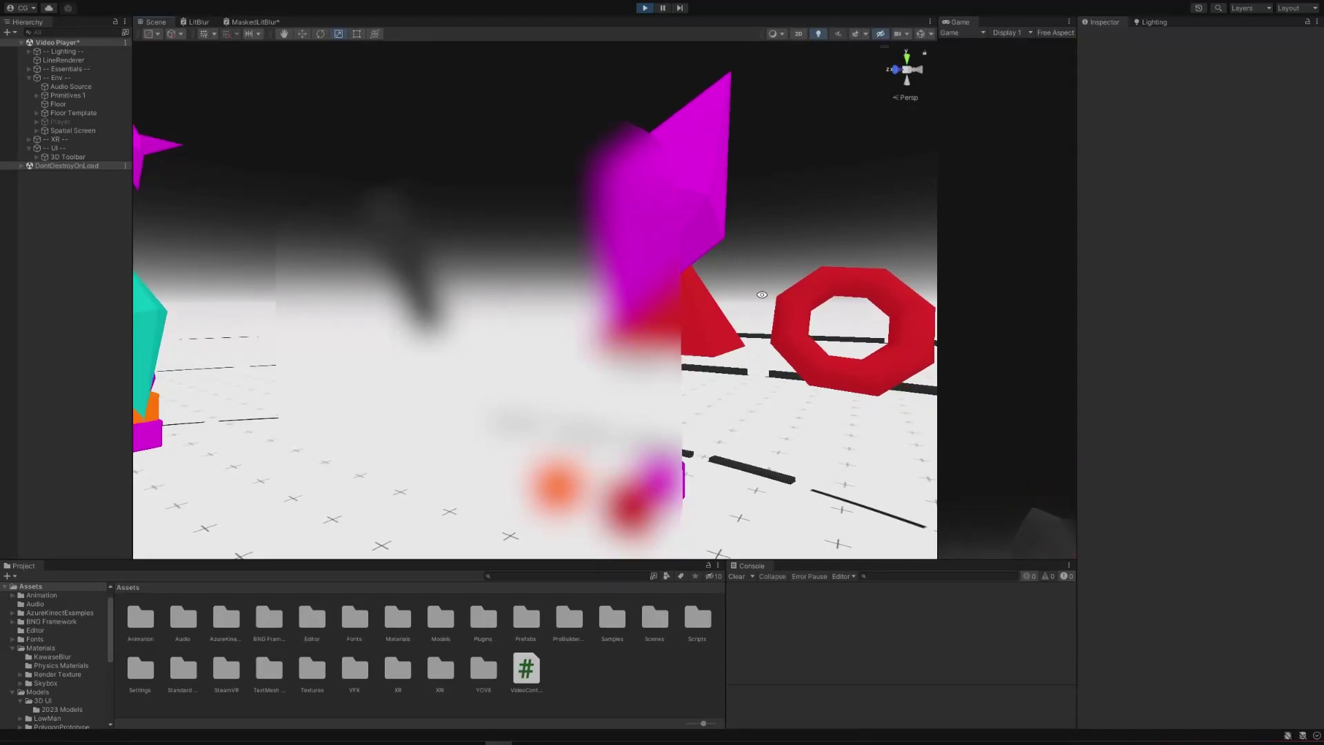
- Inspect the blurred video screen from several angles in the running scene and widen the Game view
alt+drag(552, 282, 741, 277)
right_drag(741, 278, 731, 338)
drag(938, 256, 470, 255)
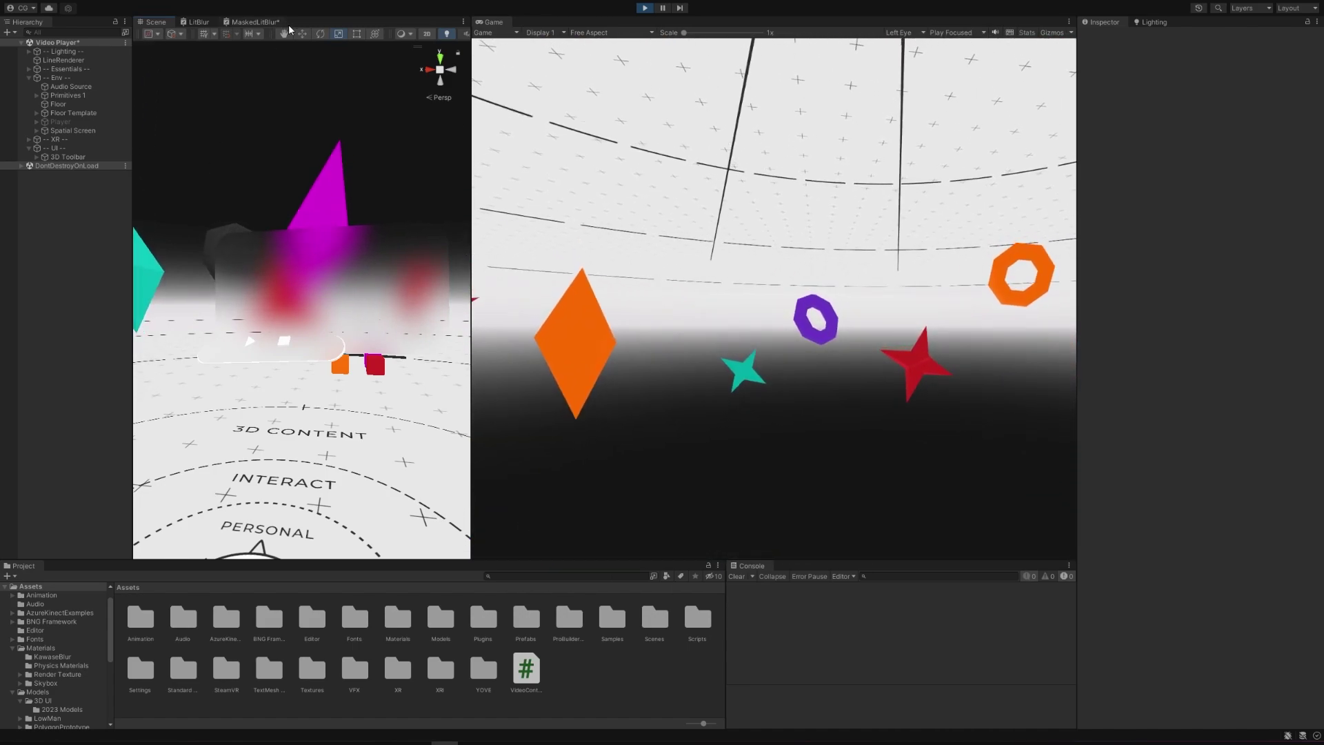
- Examine the MaskedLitBlur shader graph, widening it enough to show all its nodes and graph settings
click(255, 22)
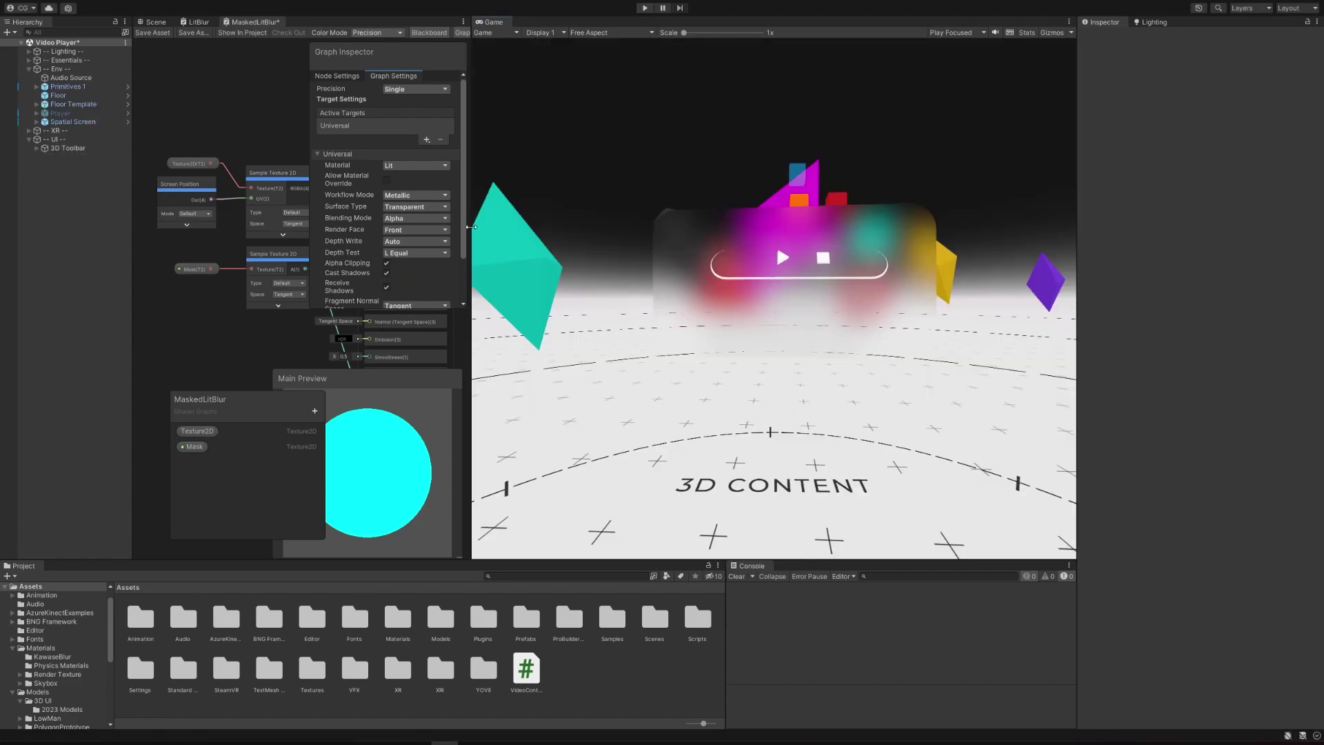
drag(471, 229, 735, 229)
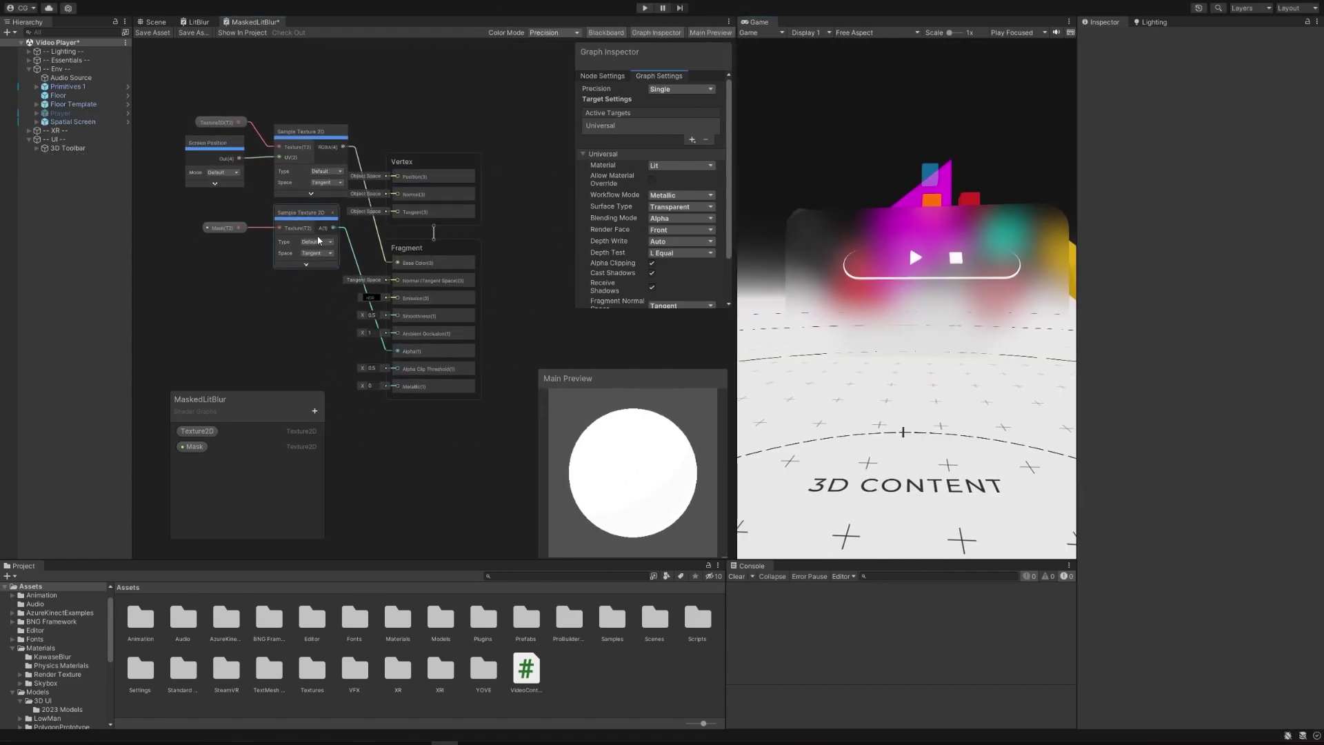
scroll(342, 181, up, 2)
middle_drag(479, 112, 481, 97)
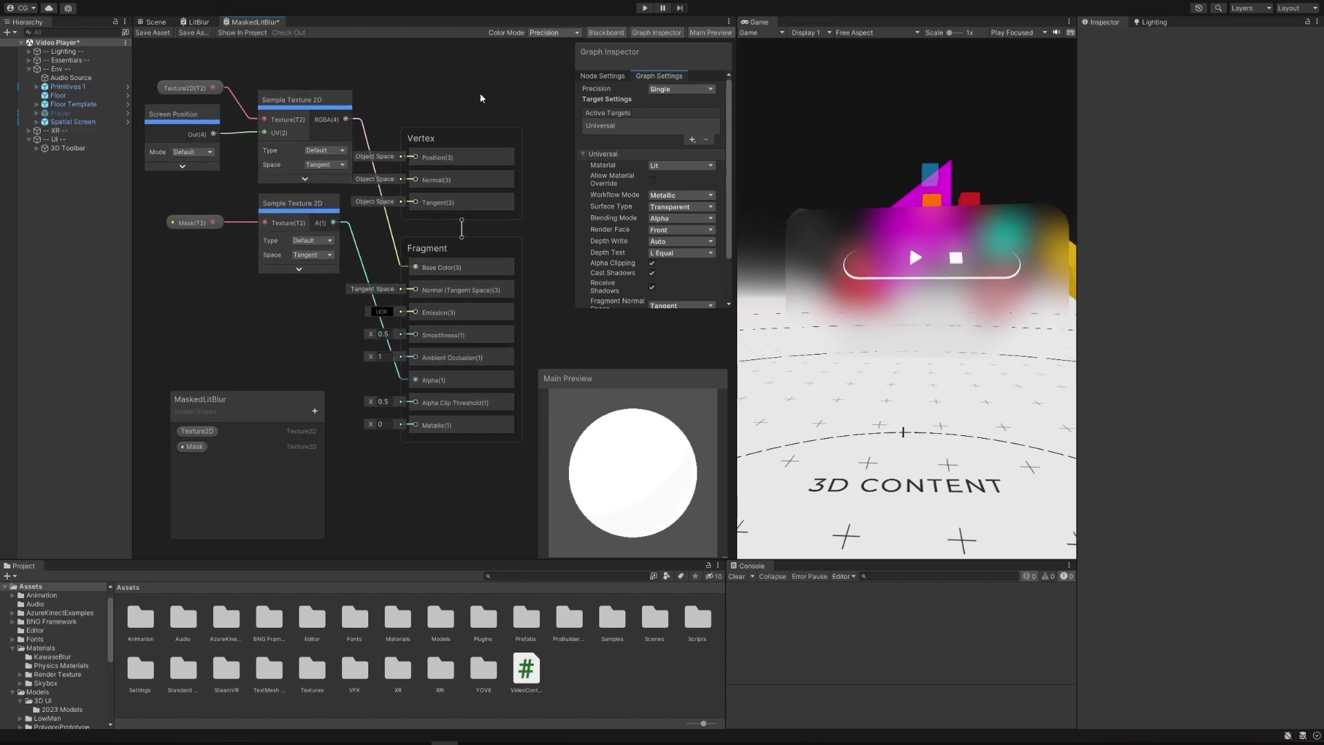
- Return to the scene and inspect the 3D Screen panel and its surroundings from several sides
click(152, 22)
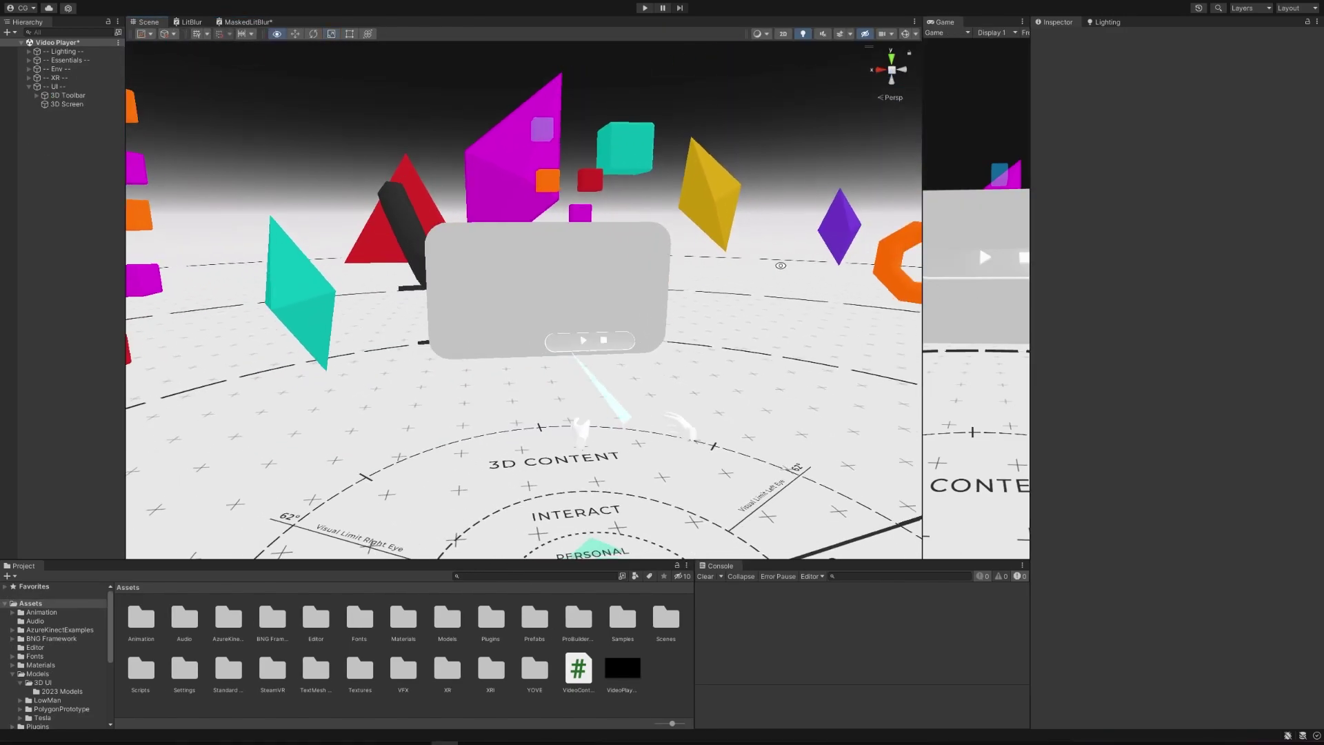
alt+drag(781, 265, 612, 325)
click(639, 256)
alt+drag(638, 256, 586, 266)
alt+right_drag(586, 266, 688, 260)
alt+drag(689, 260, 759, 268)
alt+right_drag(759, 268, 672, 267)
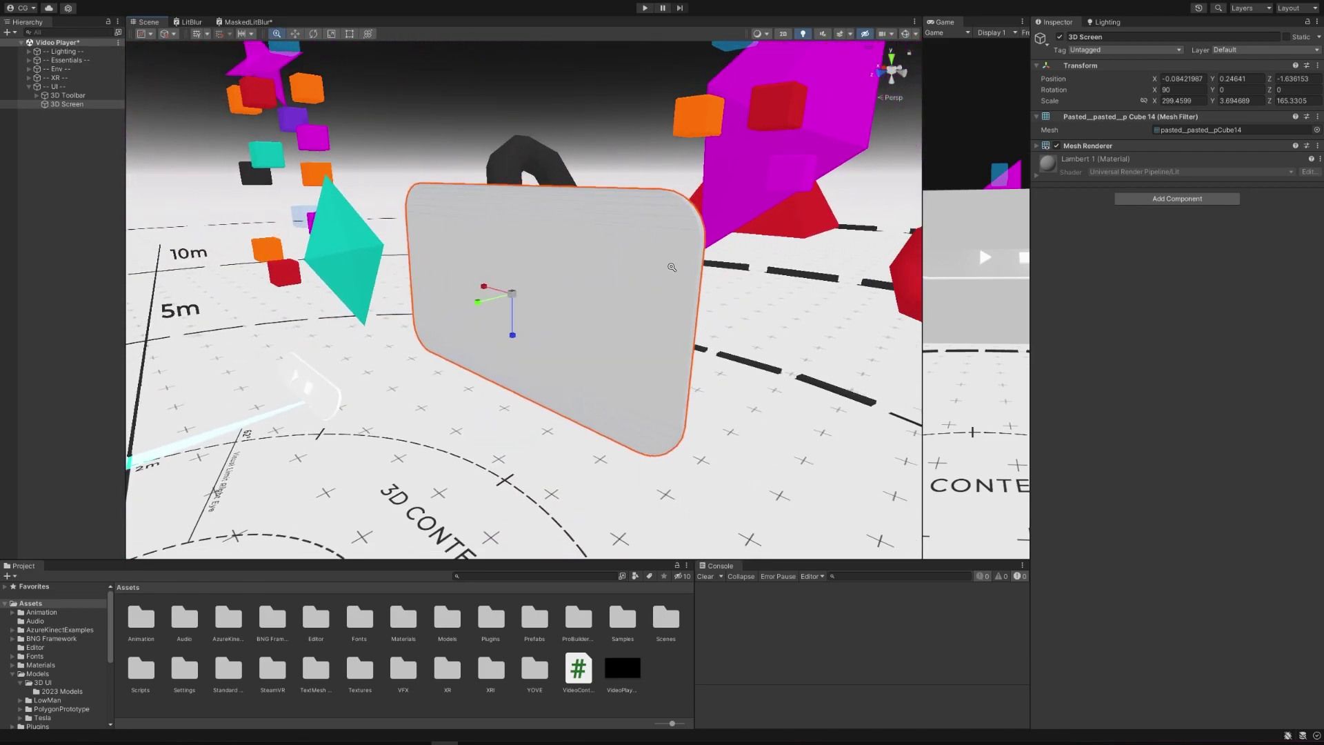
alt+drag(671, 266, 560, 261)
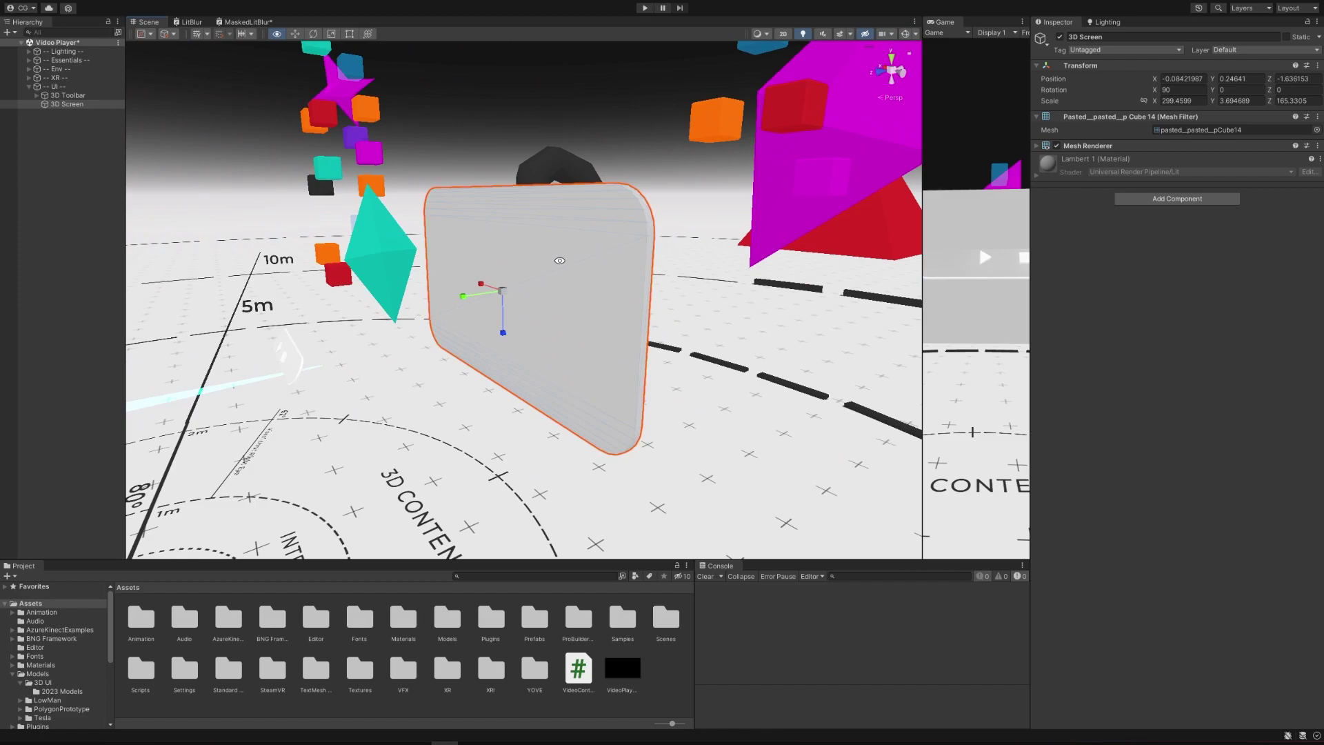
alt+drag(559, 260, 603, 270)
- Open the VideoController script in Visual Studio and review the commented video path in Start and the TogglePlayPause method
double_click(578, 668)
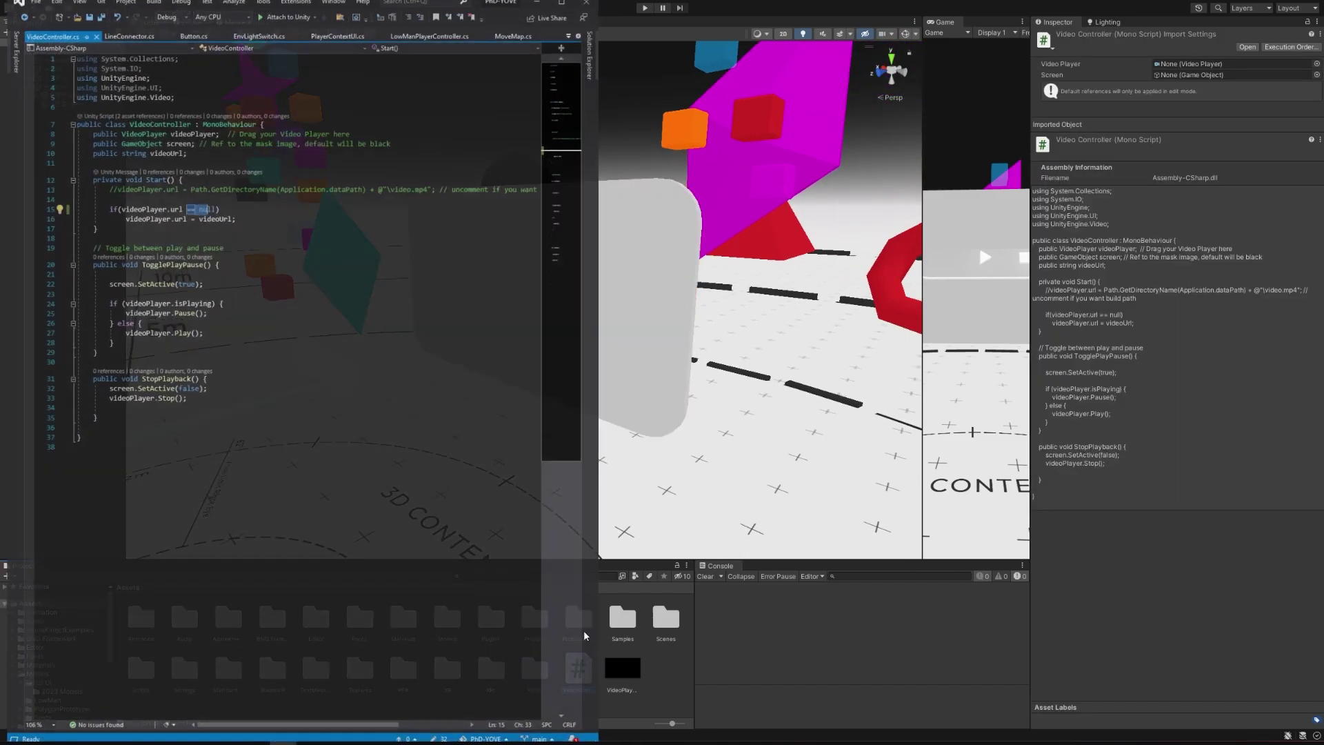
triple_click(290, 174)
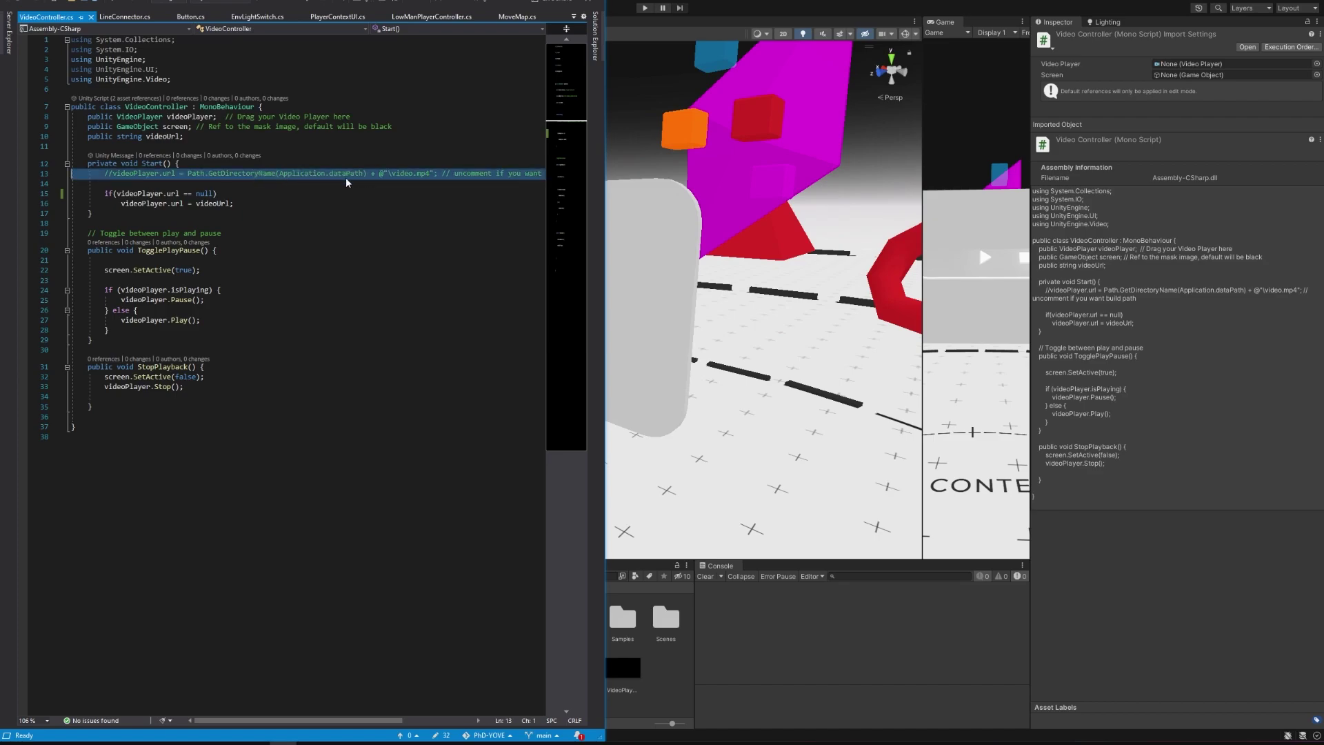
double_click(399, 174)
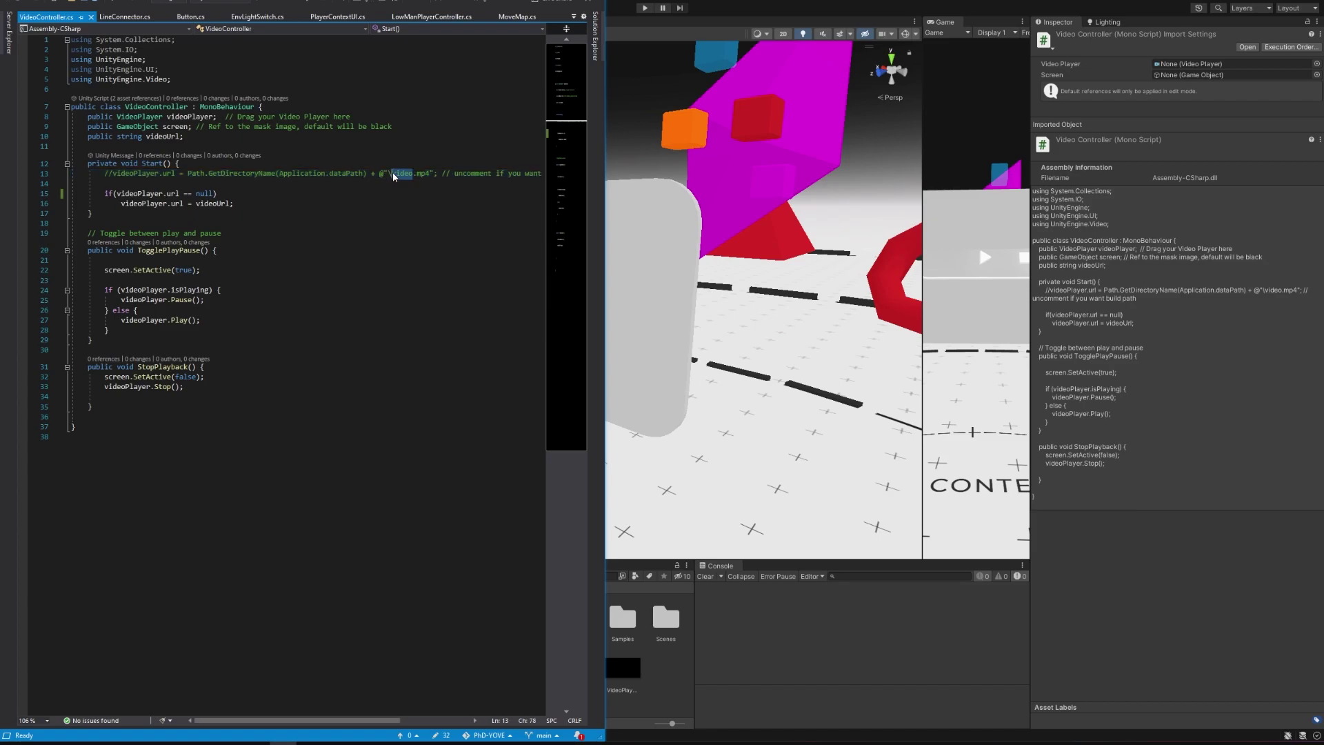
click(316, 225)
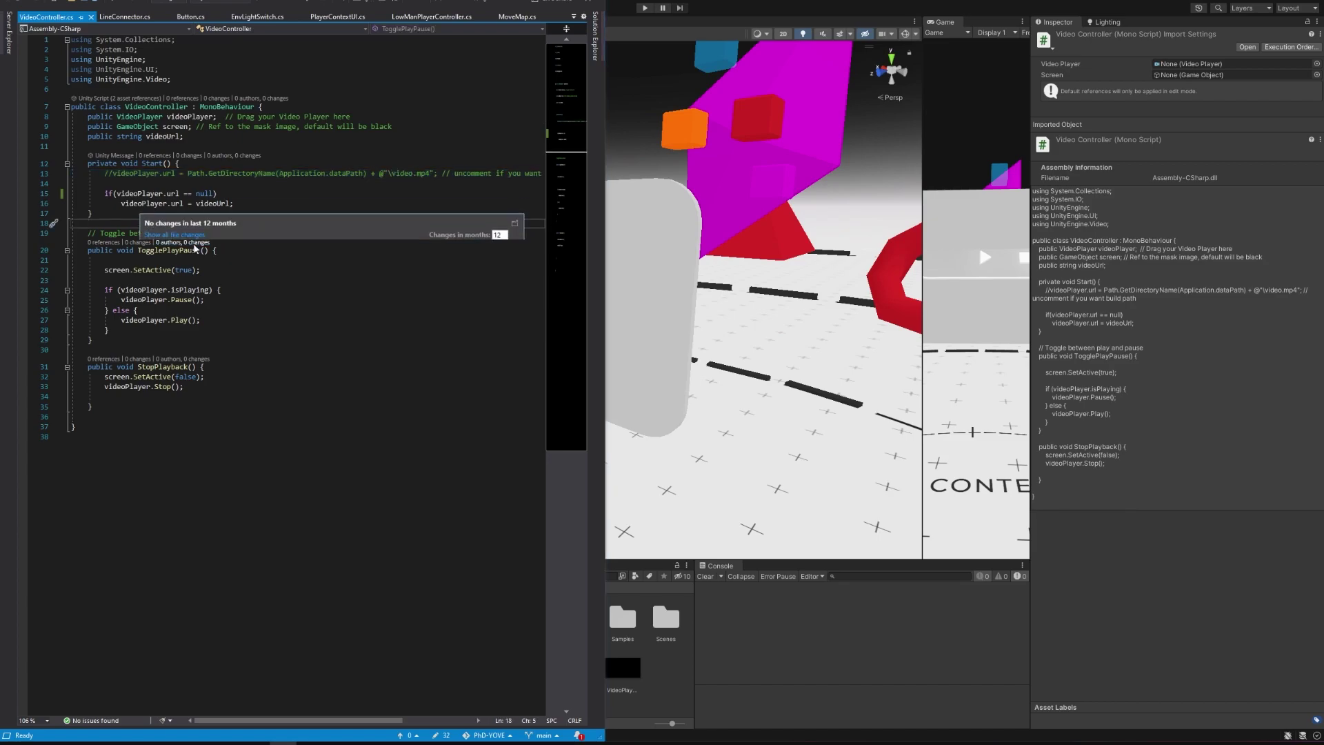
triple_click(181, 251)
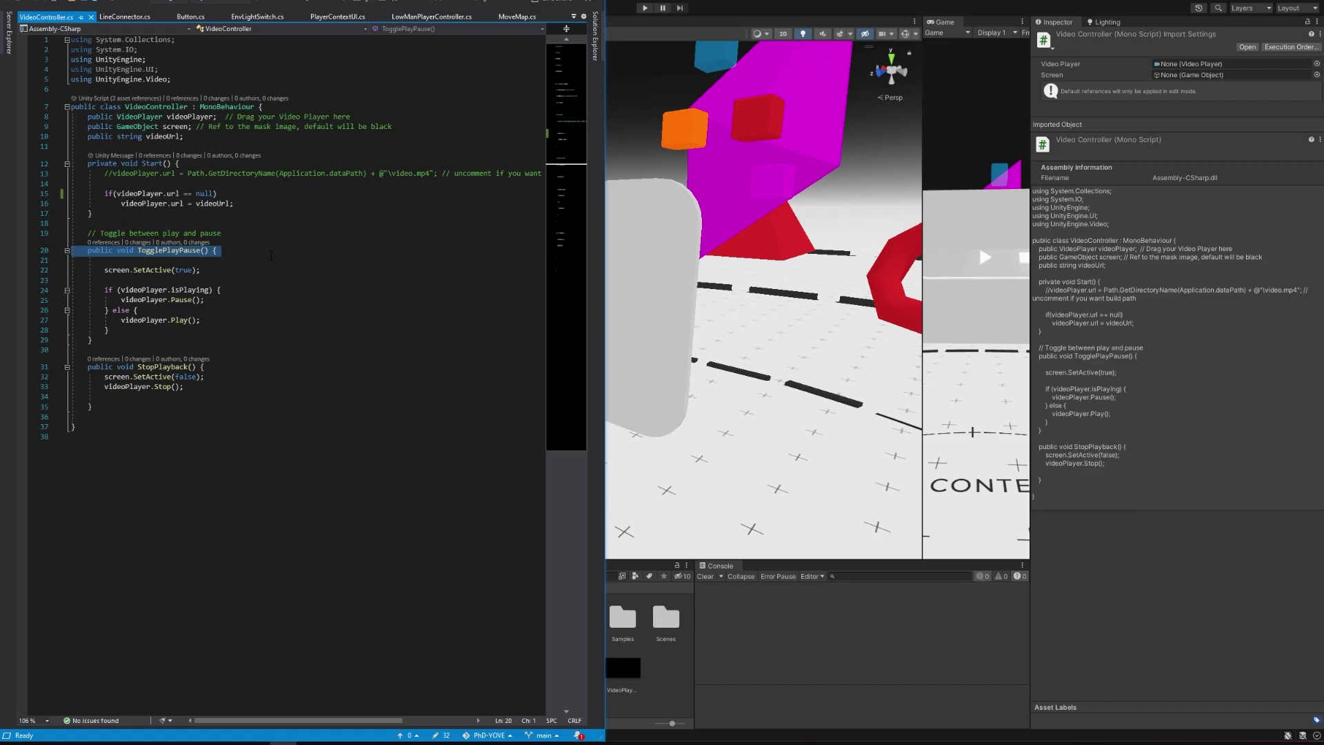
click(271, 254)
- Compare the play and stop buttons of the Unity scene's toolbar with the script's TogglePlayPause and StopPlayback methods
key(alt+Tab)
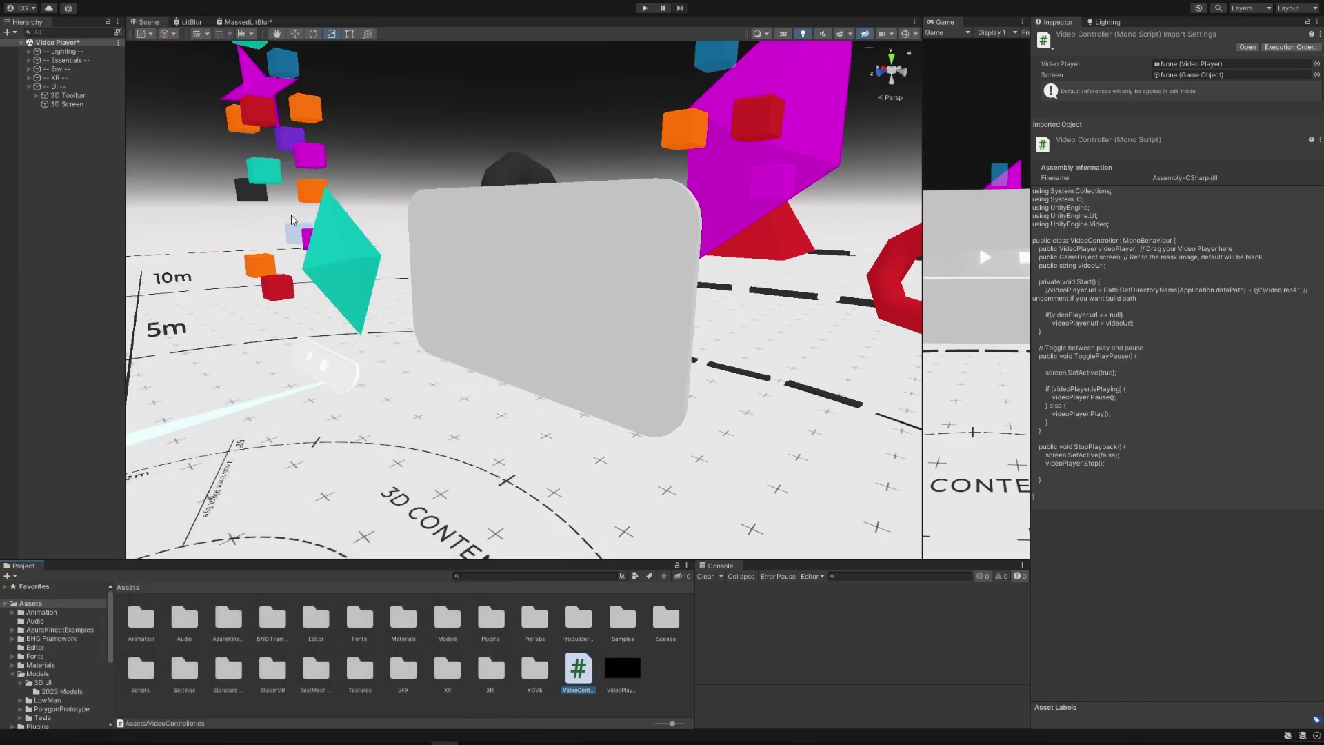
alt+drag(347, 356, 483, 355)
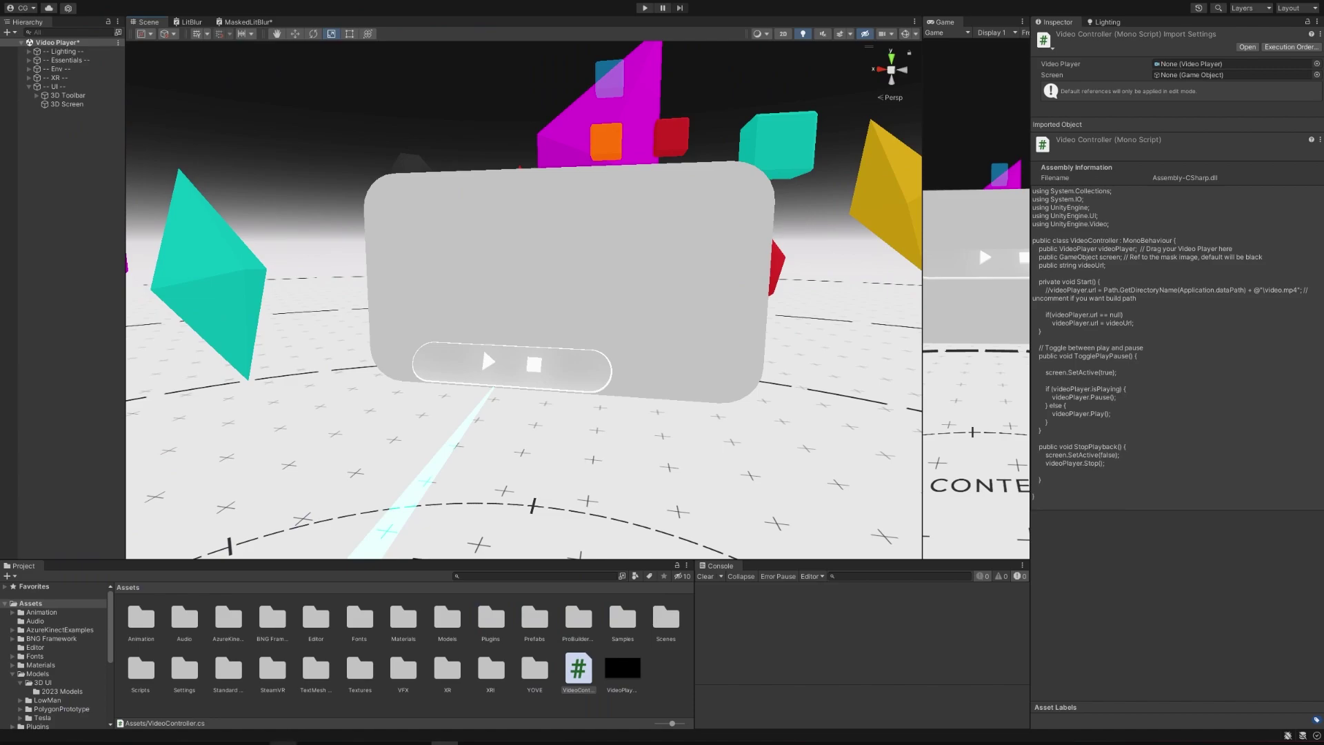
key(alt+Tab)
key(shift+Home)
key(shift+Home)
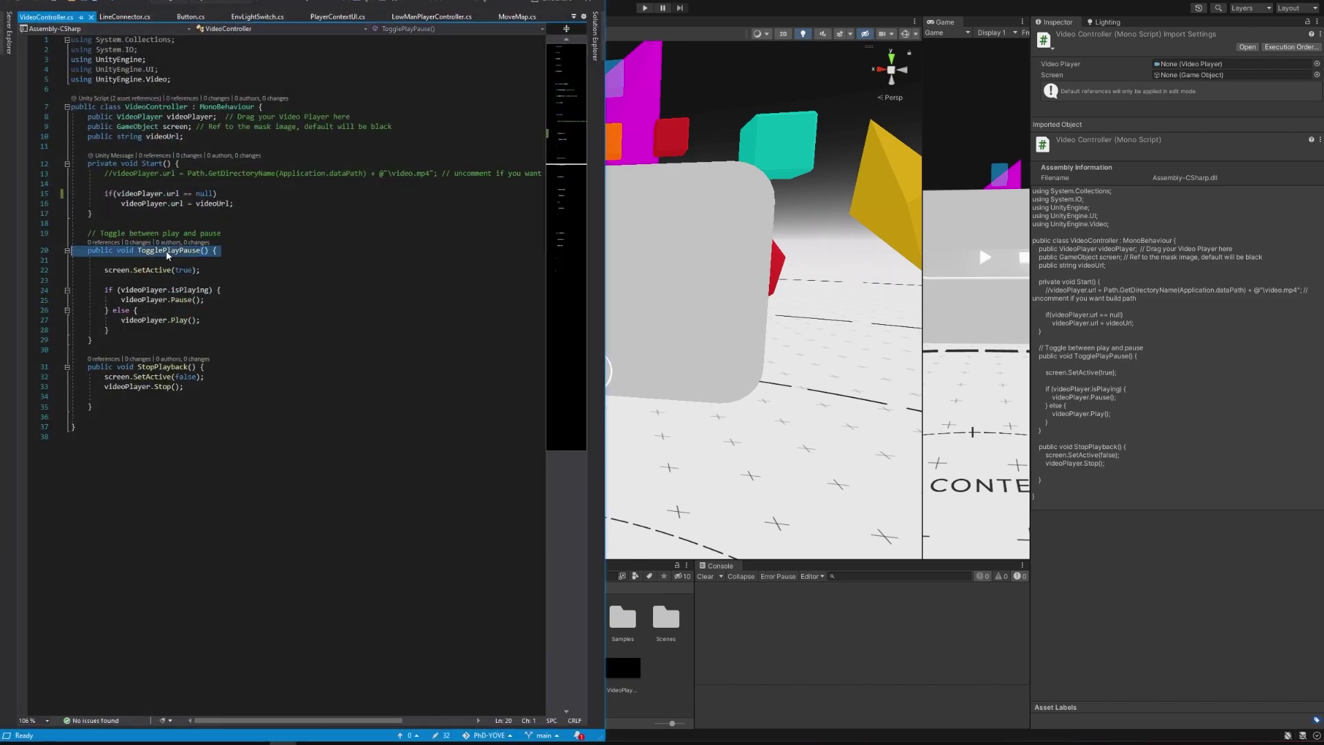
double_click(163, 366)
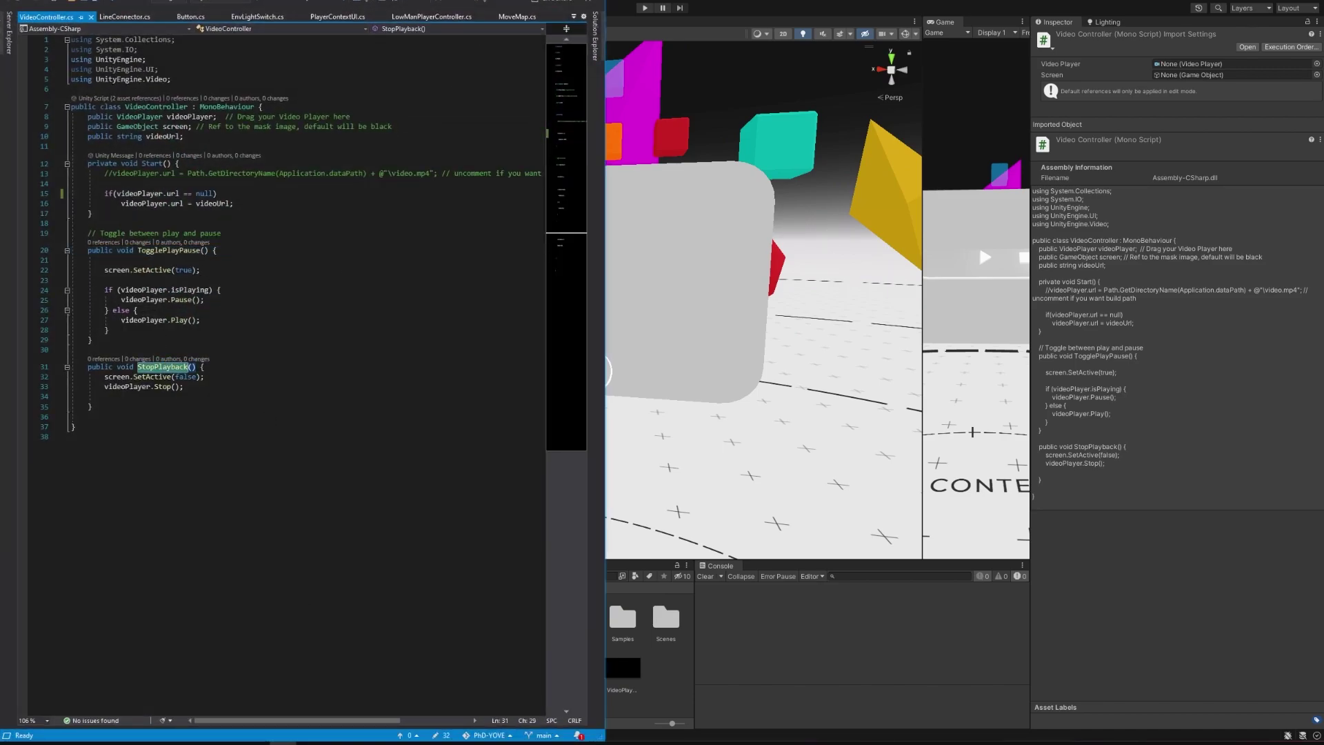
- Switch back to Unity and create a UI canvas named Screen Canvas inside the -- UI -- group
key(alt+Tab)
click(653, 237)
mouse_move(619, 306)
alt+mouse_down()
mouse_move(674, 308)
mouse_move(632, 302)
alt+mouse_up()
click(88, 130)
right_click(79, 122)
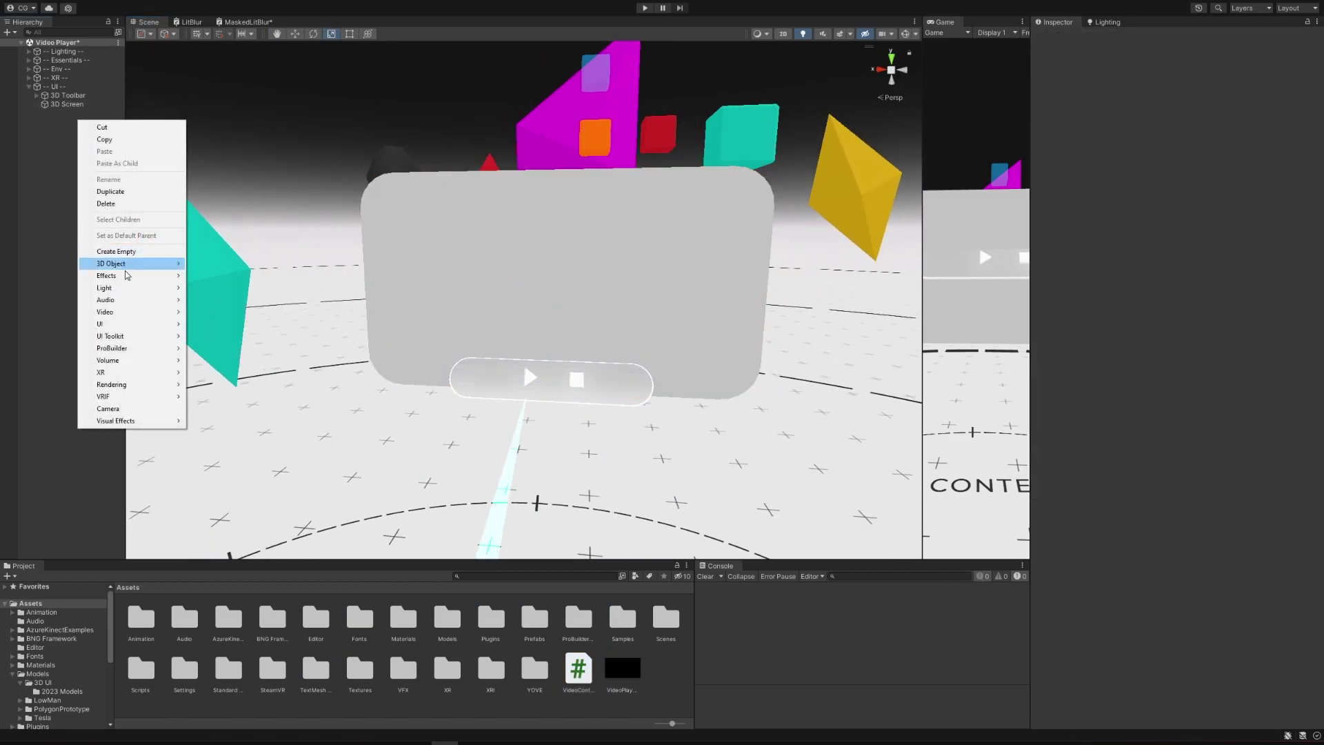
mouse_move(121, 326)
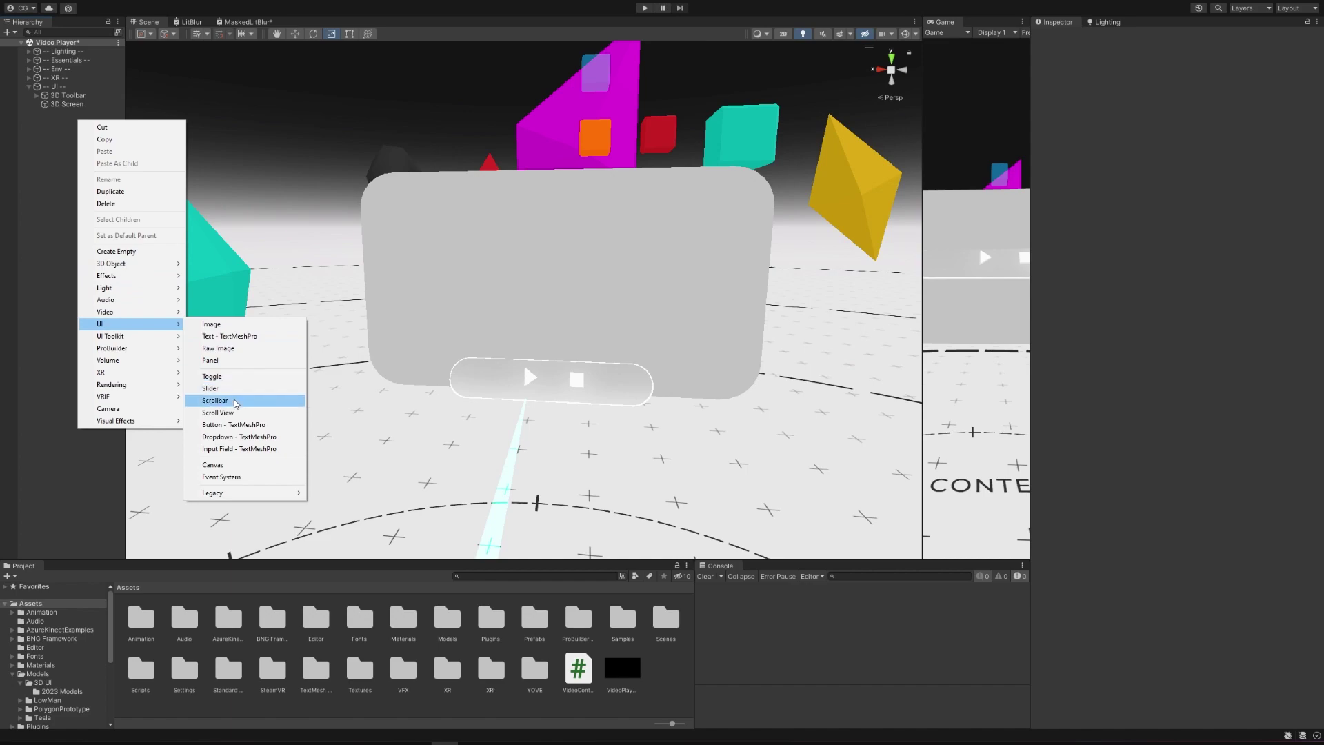
click(221, 464)
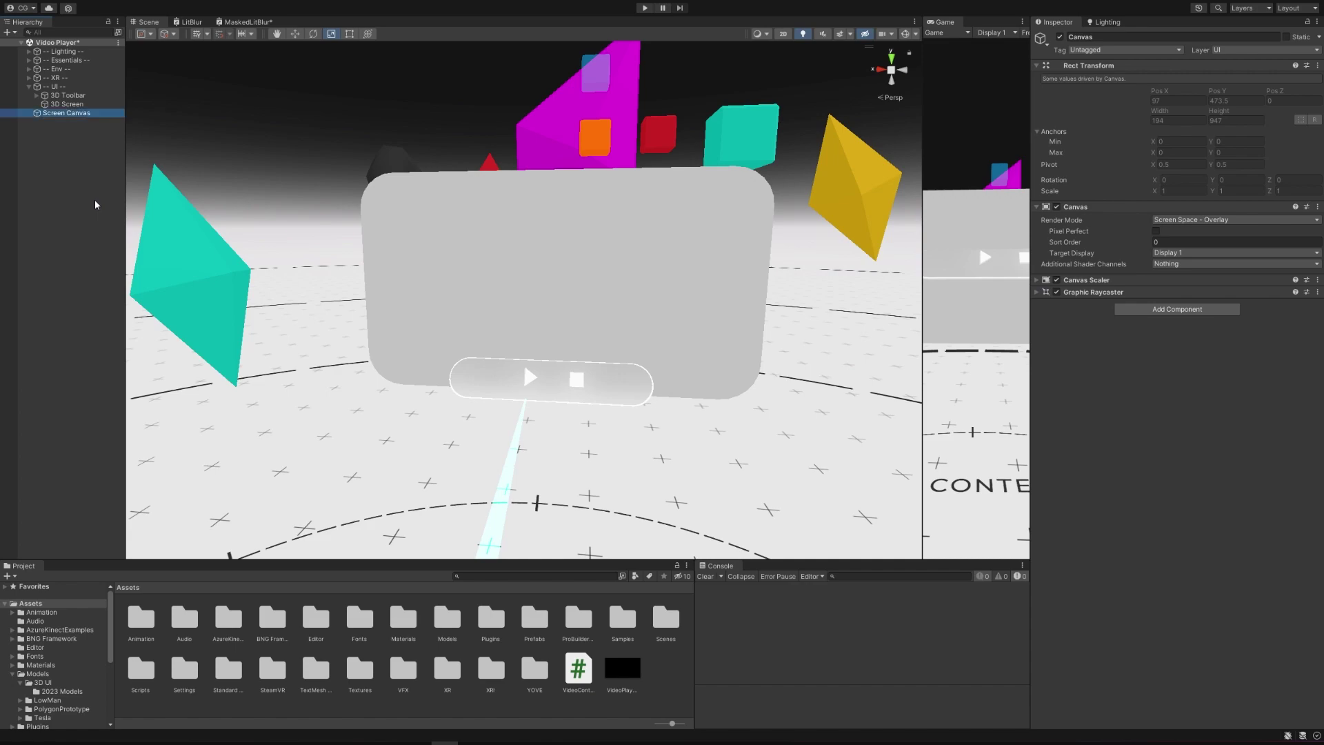
drag(87, 117, 86, 117)
- Set the Screen Canvas render mode to World Space and disable its Canvas Scaler and Graphic Raycaster components
click(1182, 220)
click(1166, 256)
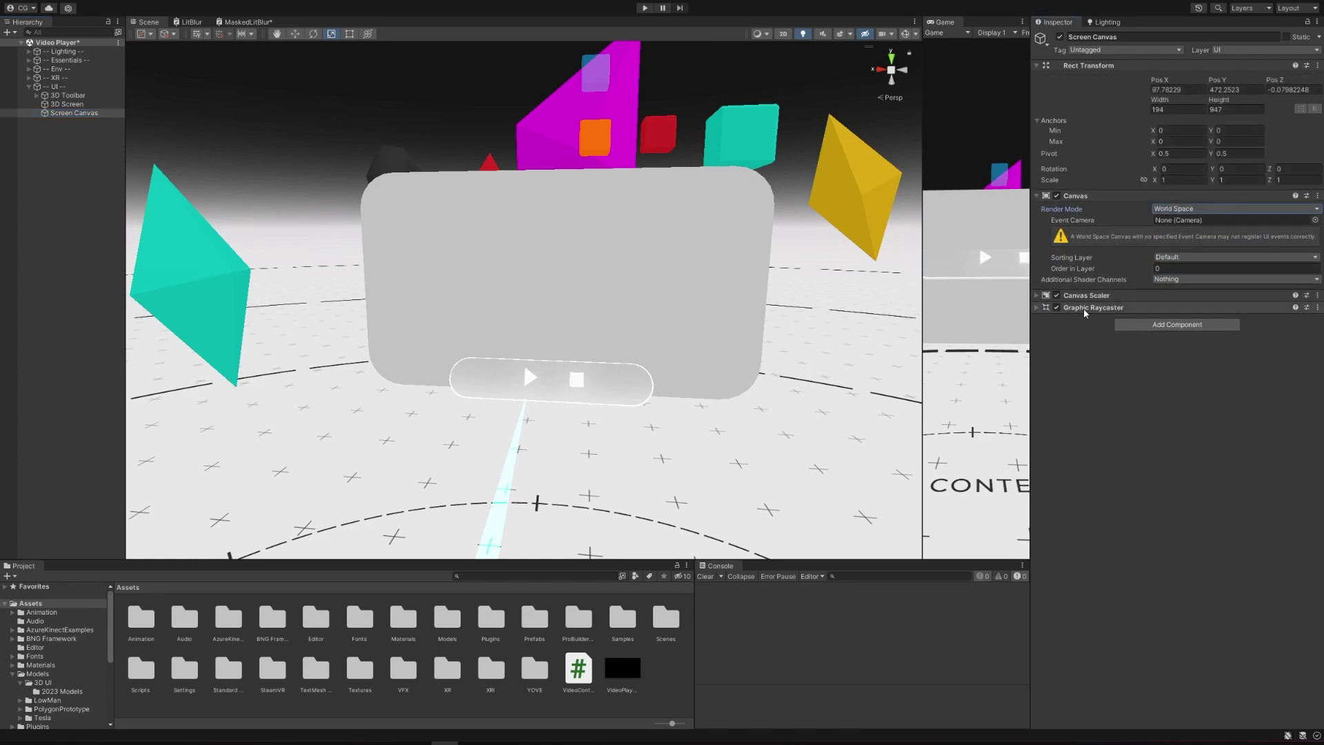
click(1056, 295)
click(1056, 307)
- Add a UI Image named Mask as a child of Screen Canvas
right_click(87, 116)
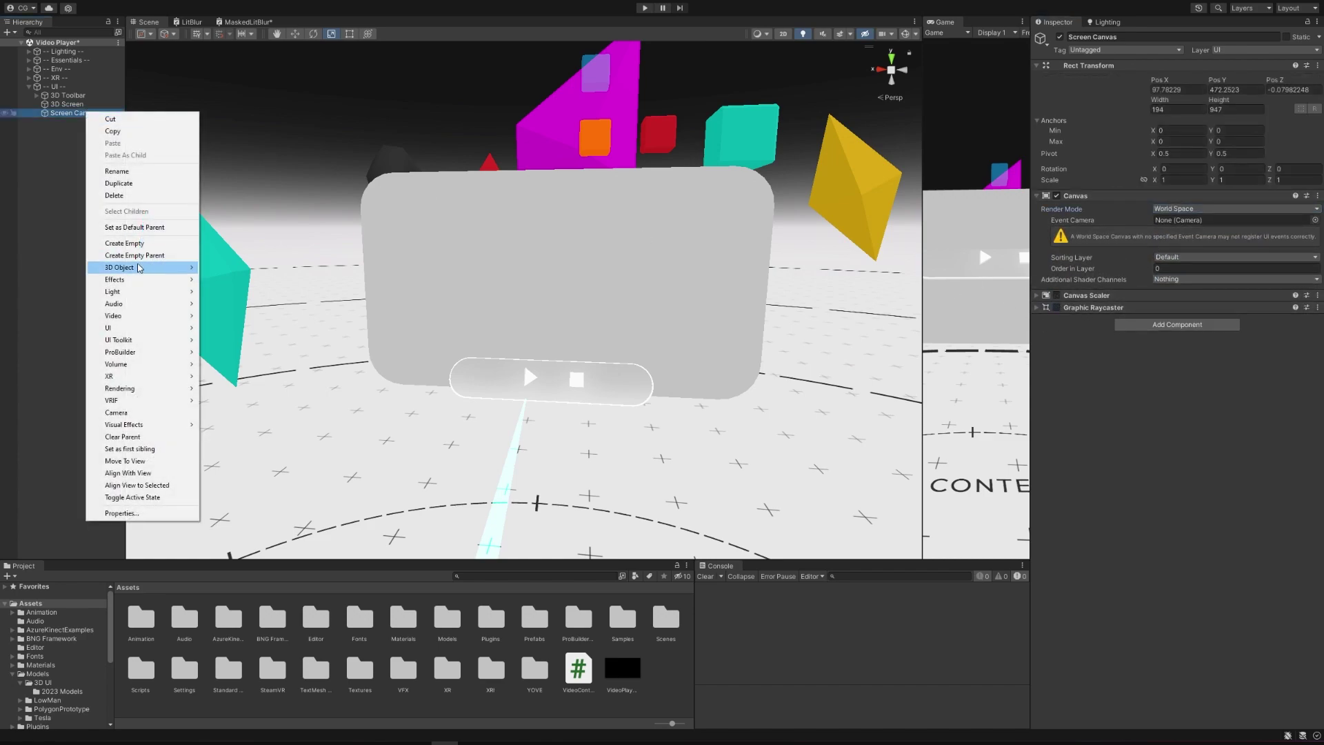
mouse_move(179, 328)
click(268, 331)
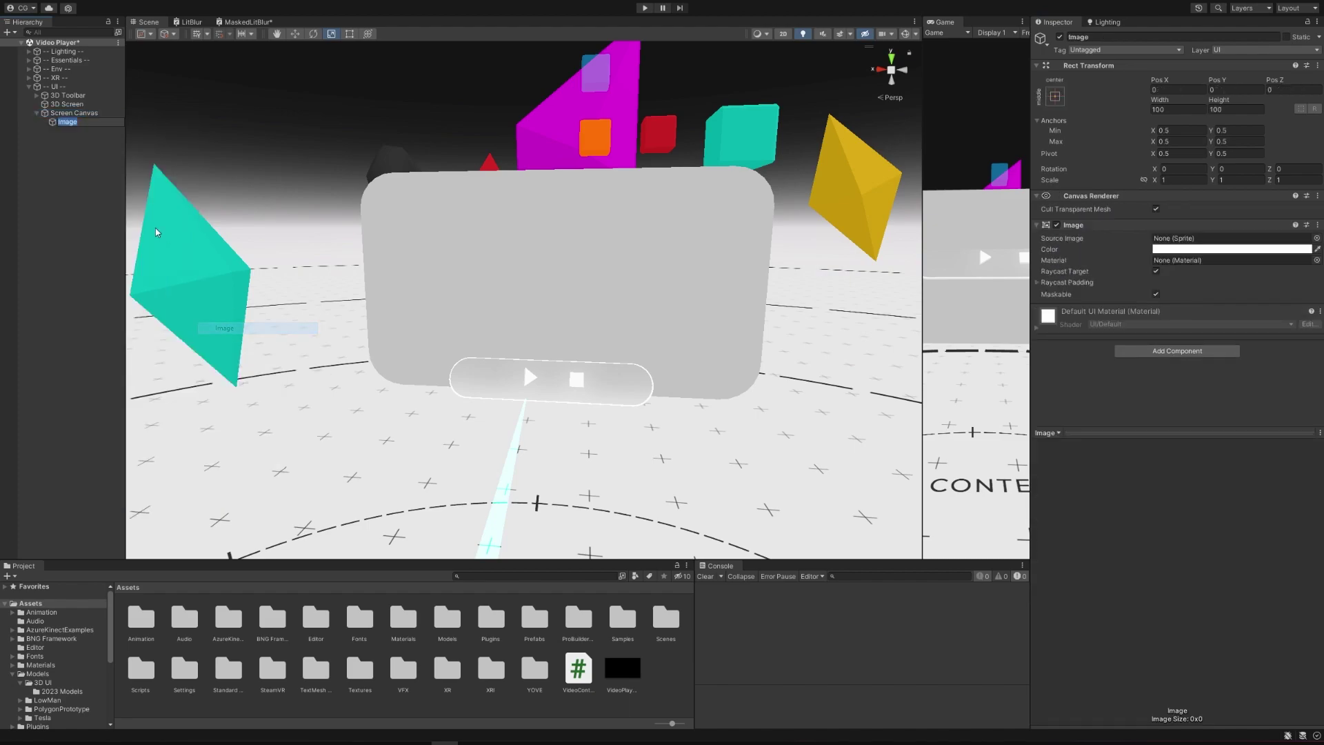
text(Mask)
key(Return)
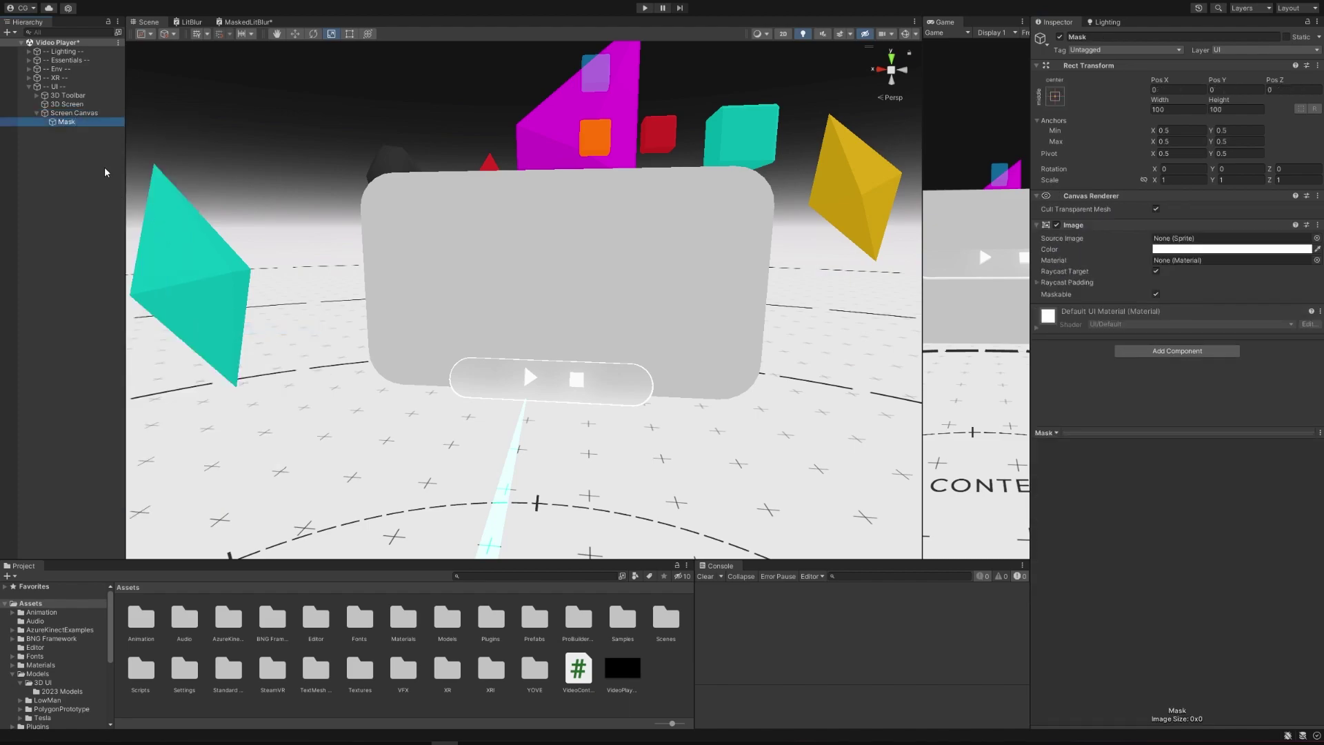
- Assign the Videomask sprite as the Mask object's source image and add a Mask component to it
click(1317, 238)
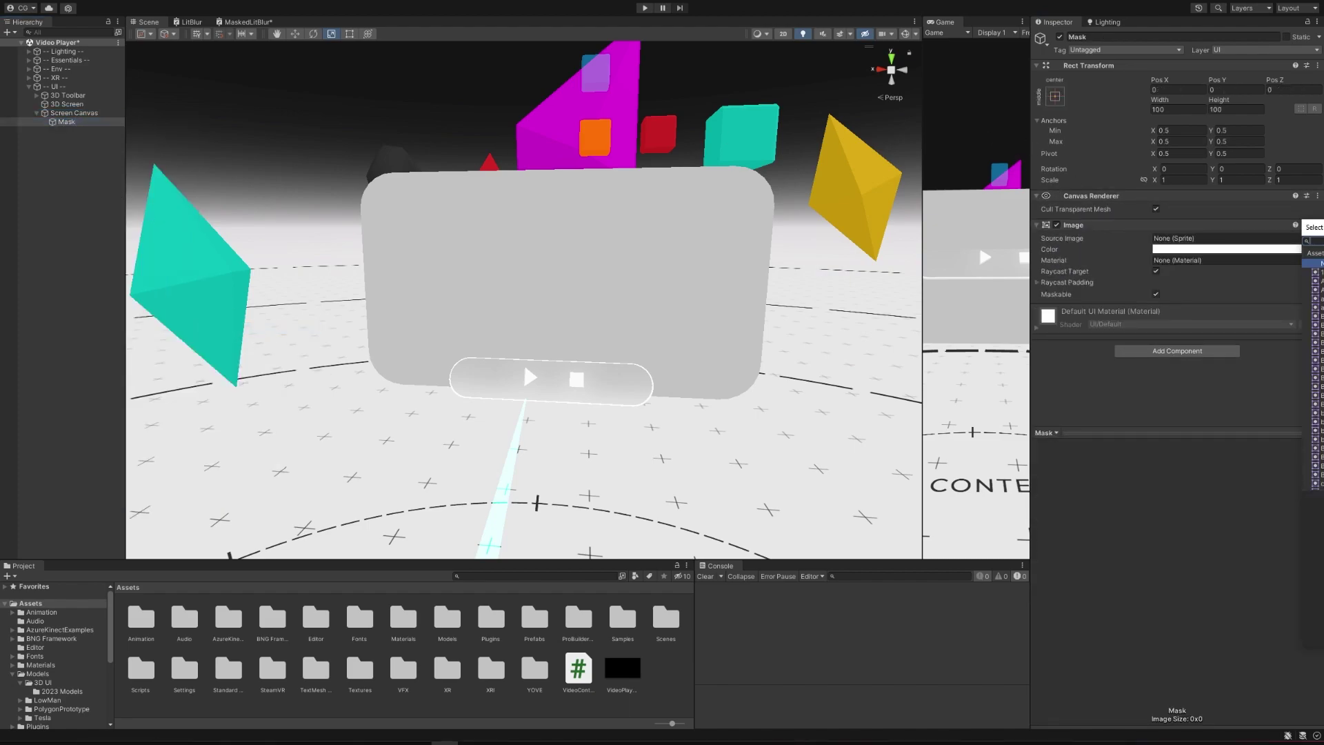
drag(1323, 229, 484, 190)
text(m)
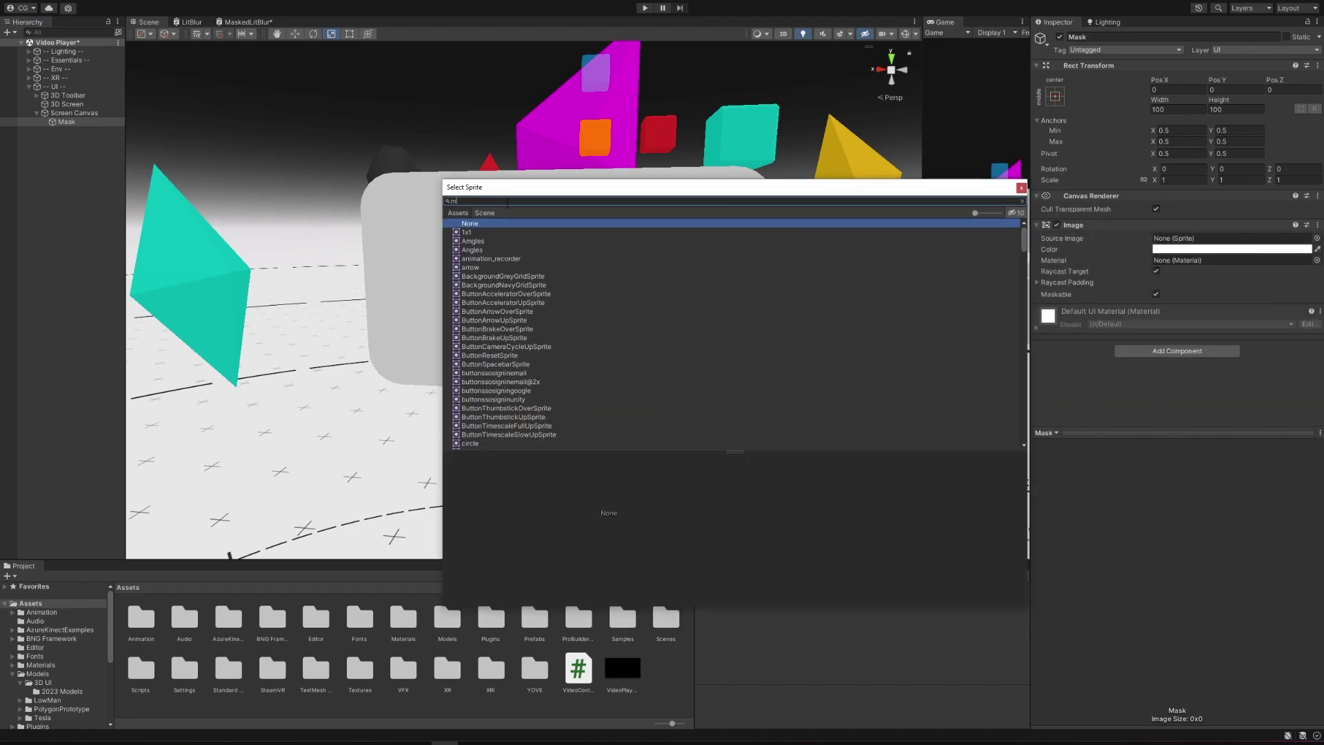
text(ask)
double_click(491, 232)
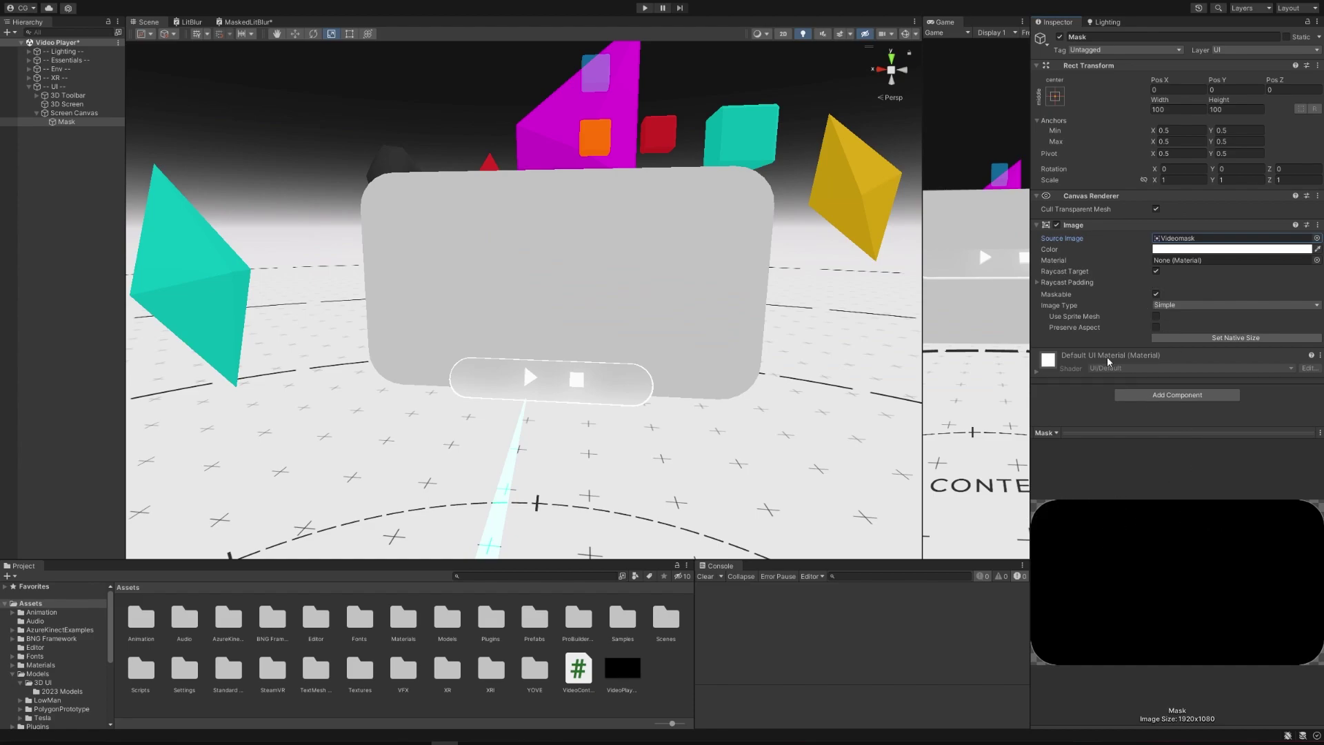
click(1161, 395)
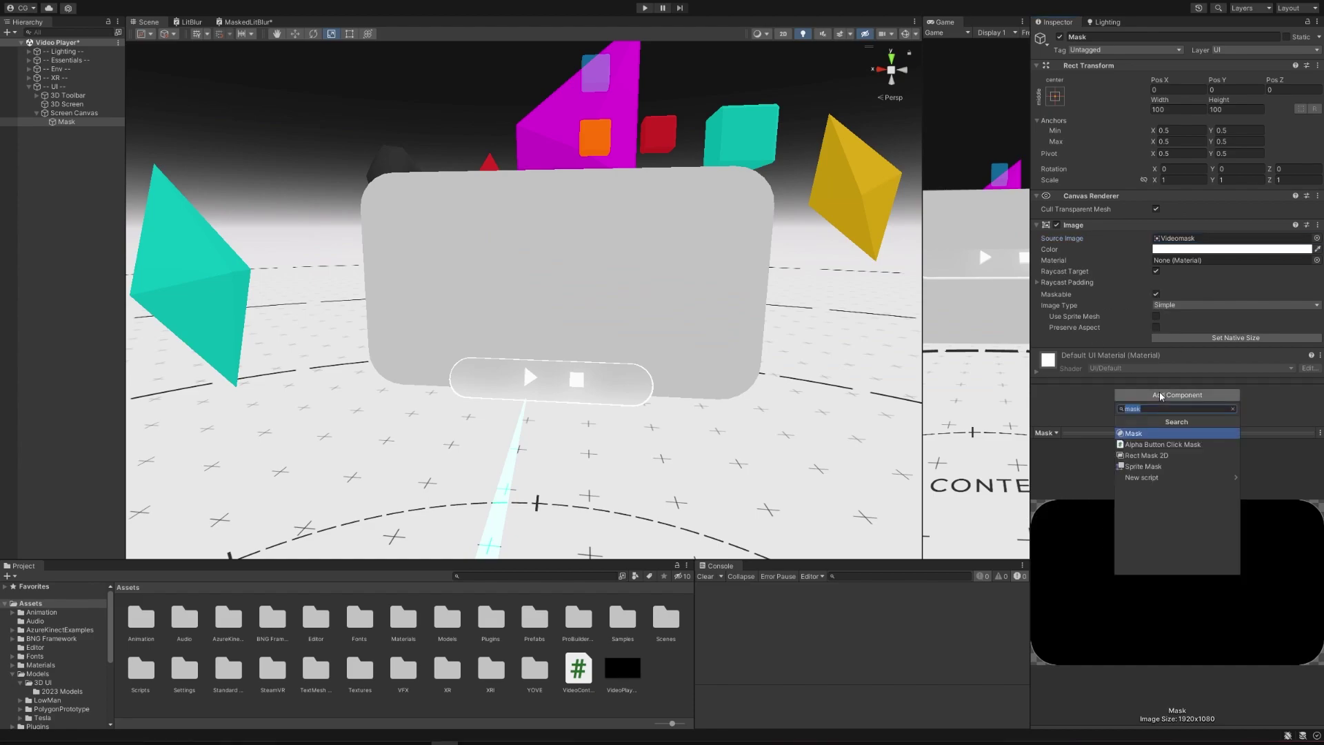
key(Return)
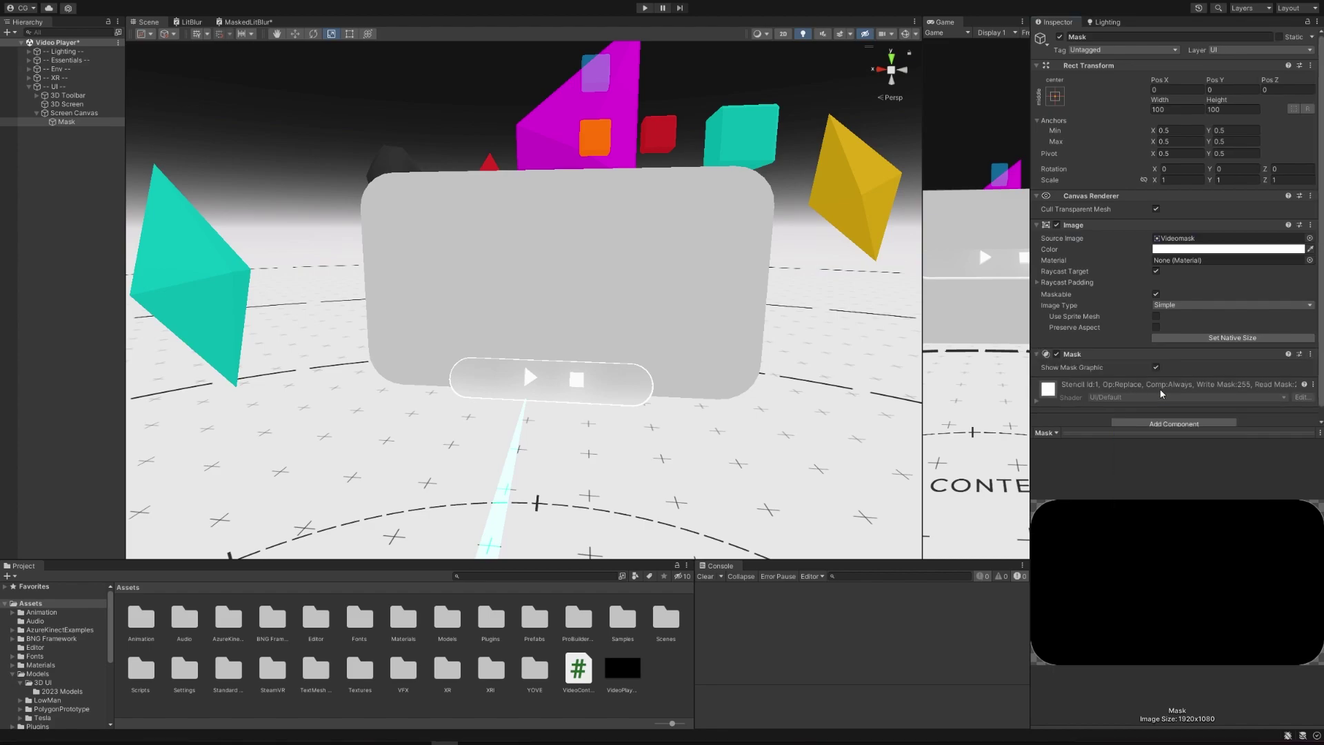
- Bring the Mask image into view near the 3D Screen and scale it uniformly down to about 0.01
double_click(77, 123)
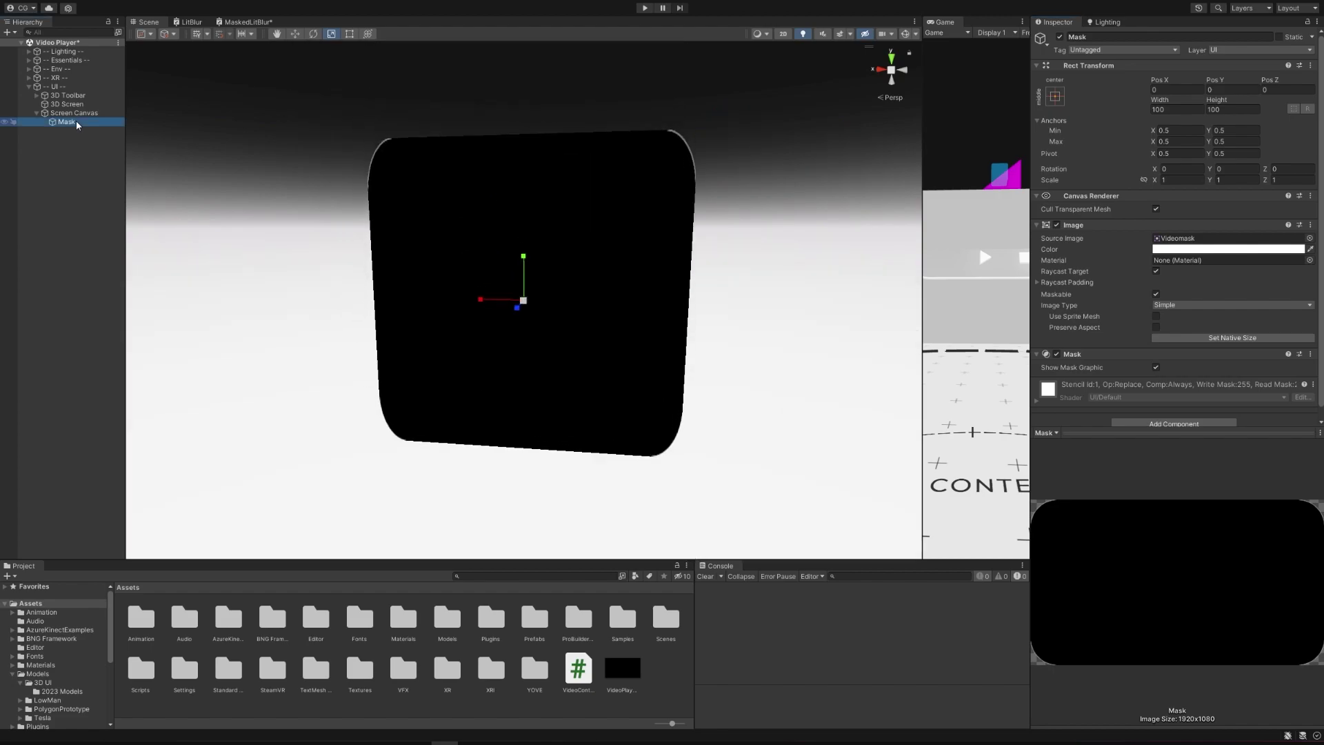
double_click(67, 104)
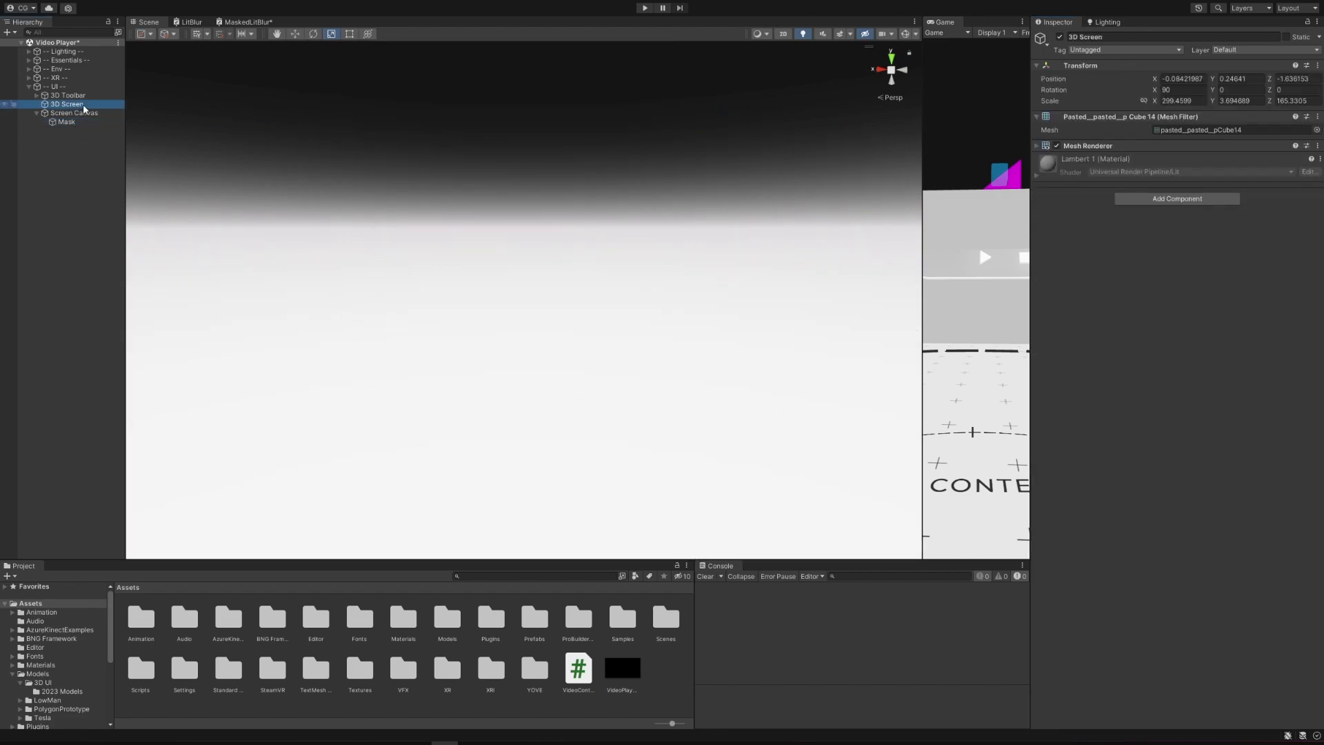
click(67, 123)
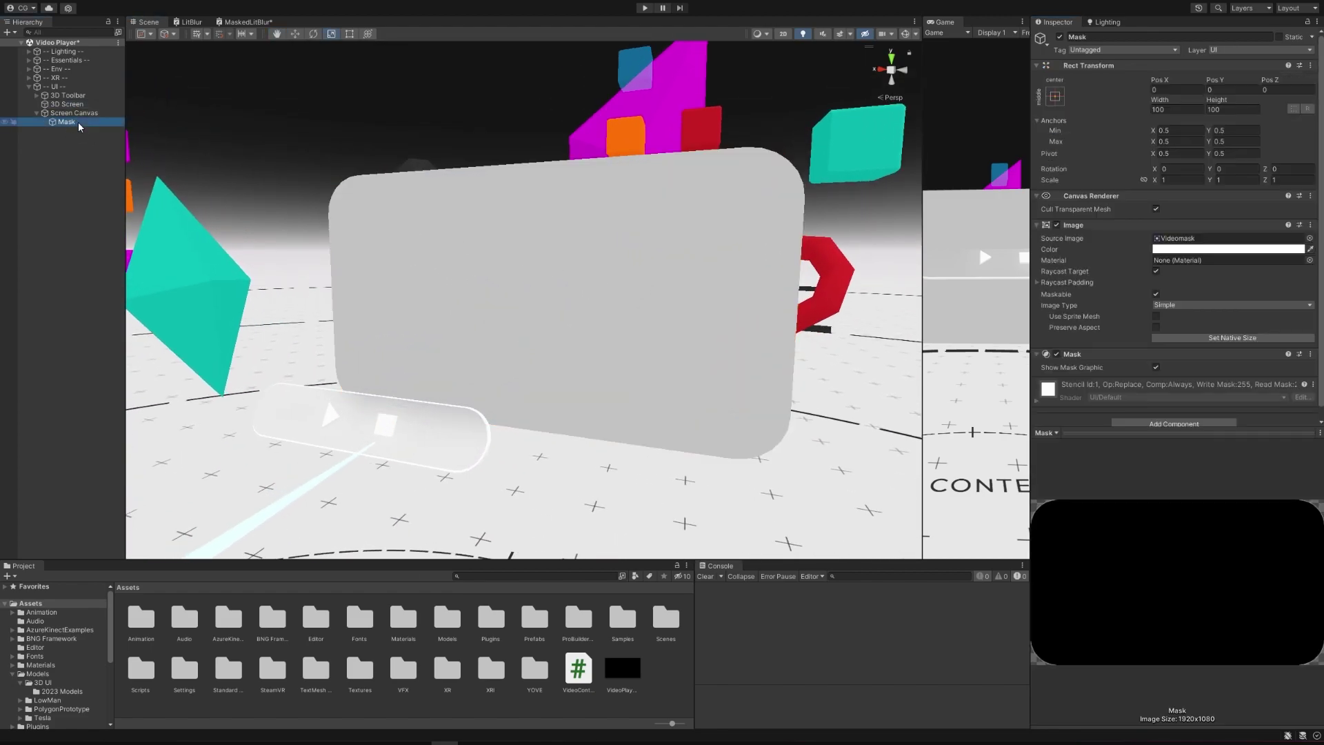
key(f)
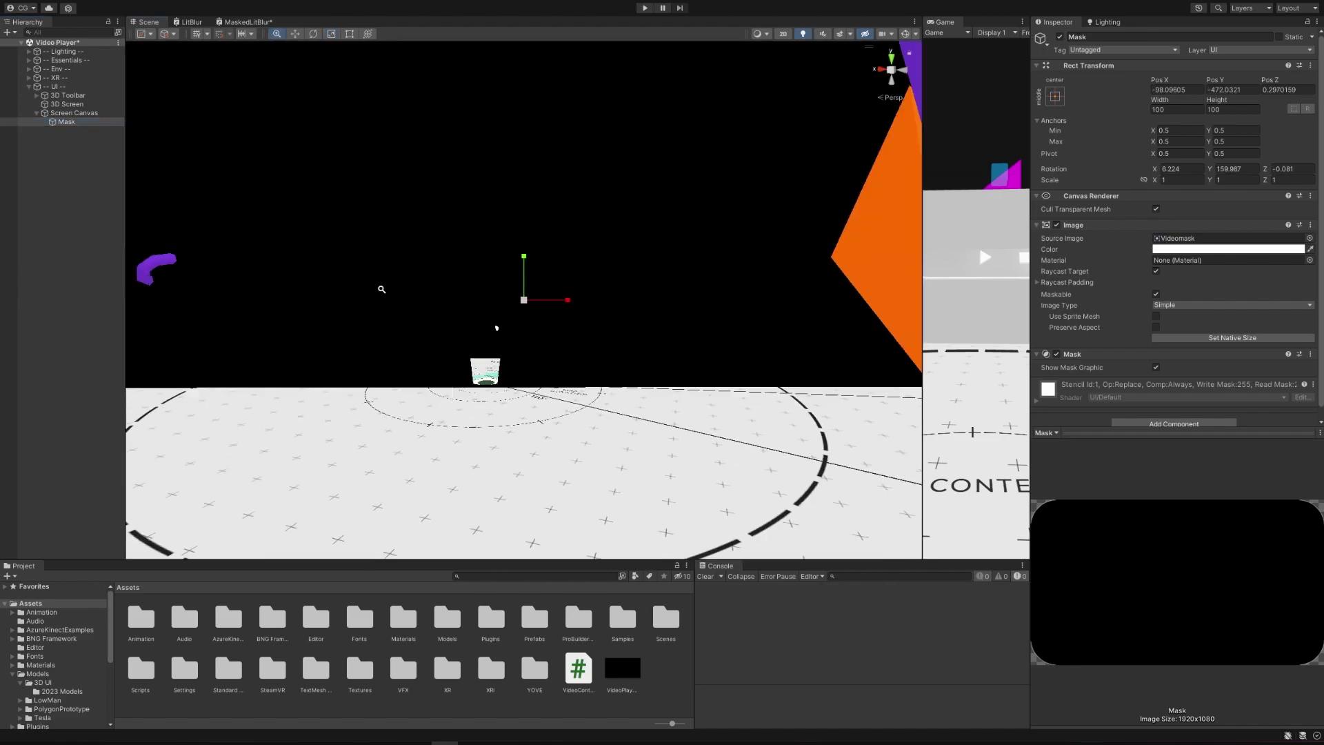
drag(501, 307, 465, 310)
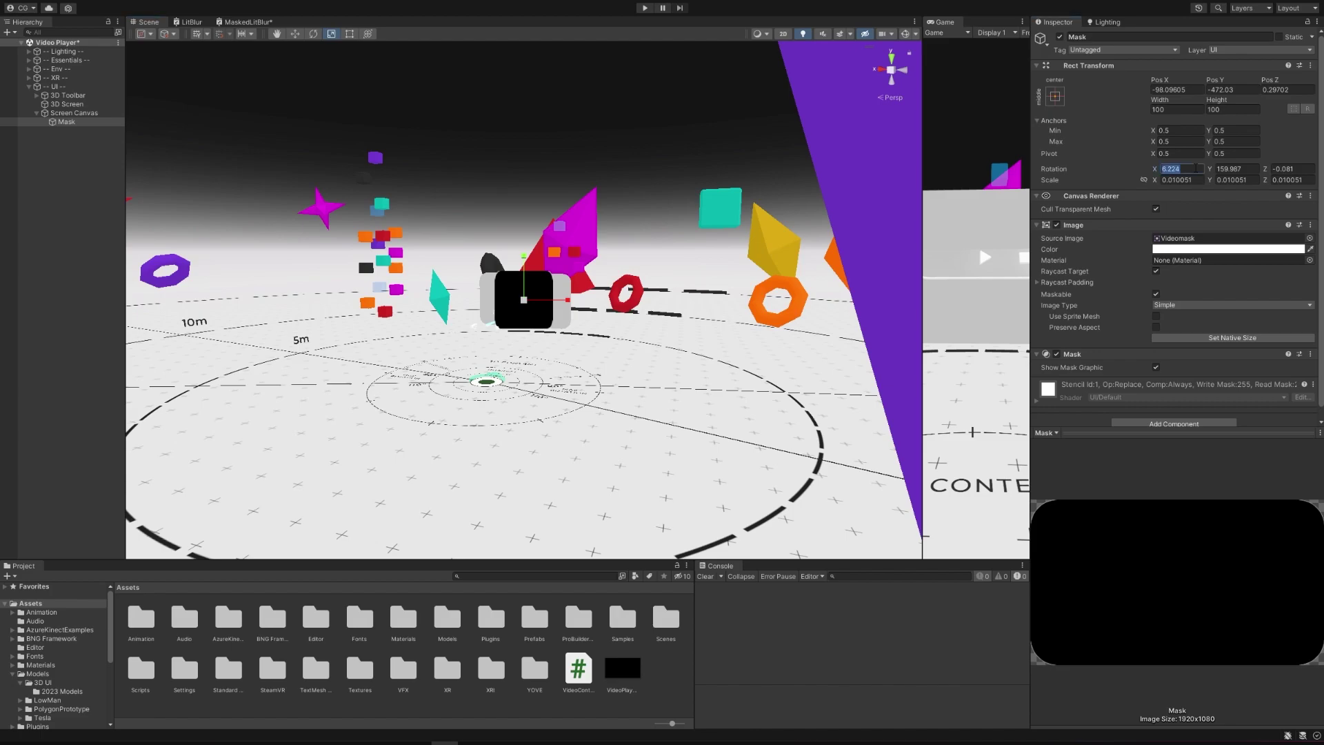
- Set the Mask's rotation to 0, 180, 0 and move it in front of the 3D Screen at Z -1.532
text(180)
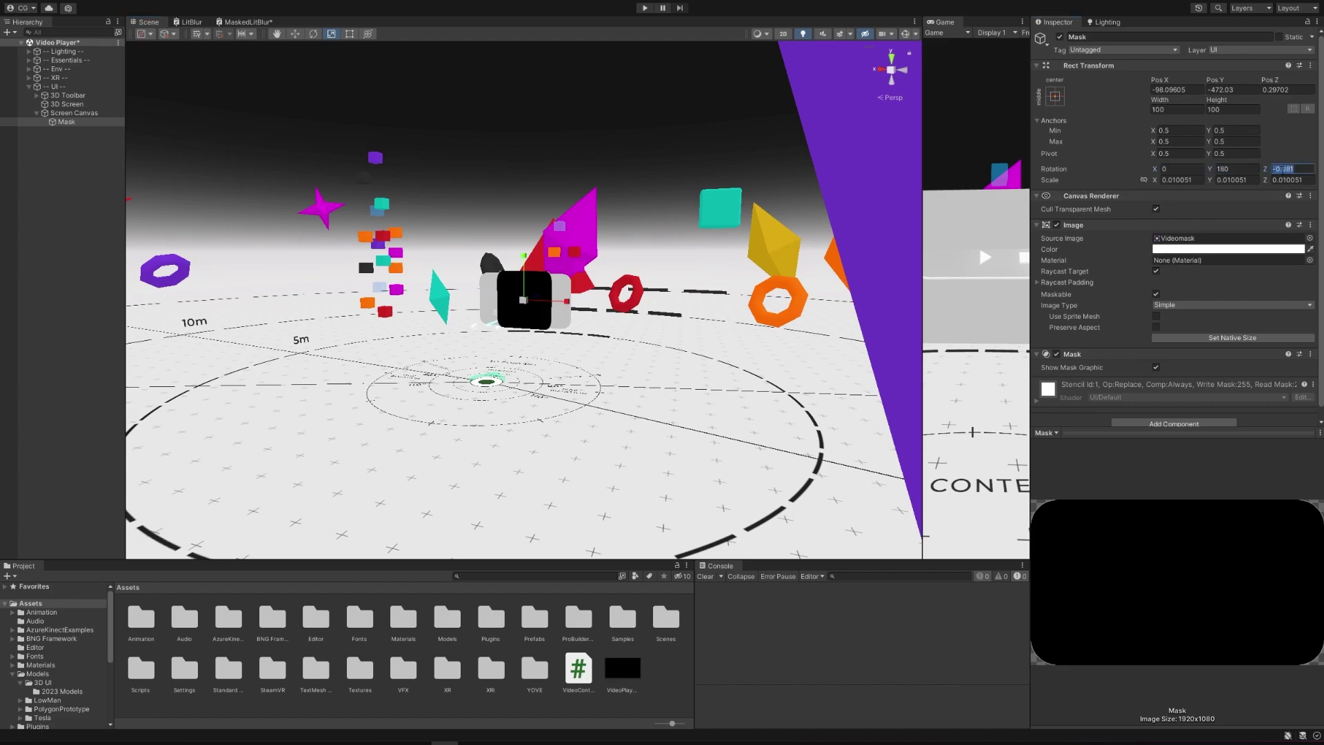
mouse_move(595, 296)
alt+mouse_down()
mouse_move(522, 317)
mouse_move(575, 291)
alt+mouse_up()
key(w)
key(f)
alt+drag(665, 295, 612, 300)
alt+drag(612, 300, 793, 298)
scroll(483, 288, down, 3)
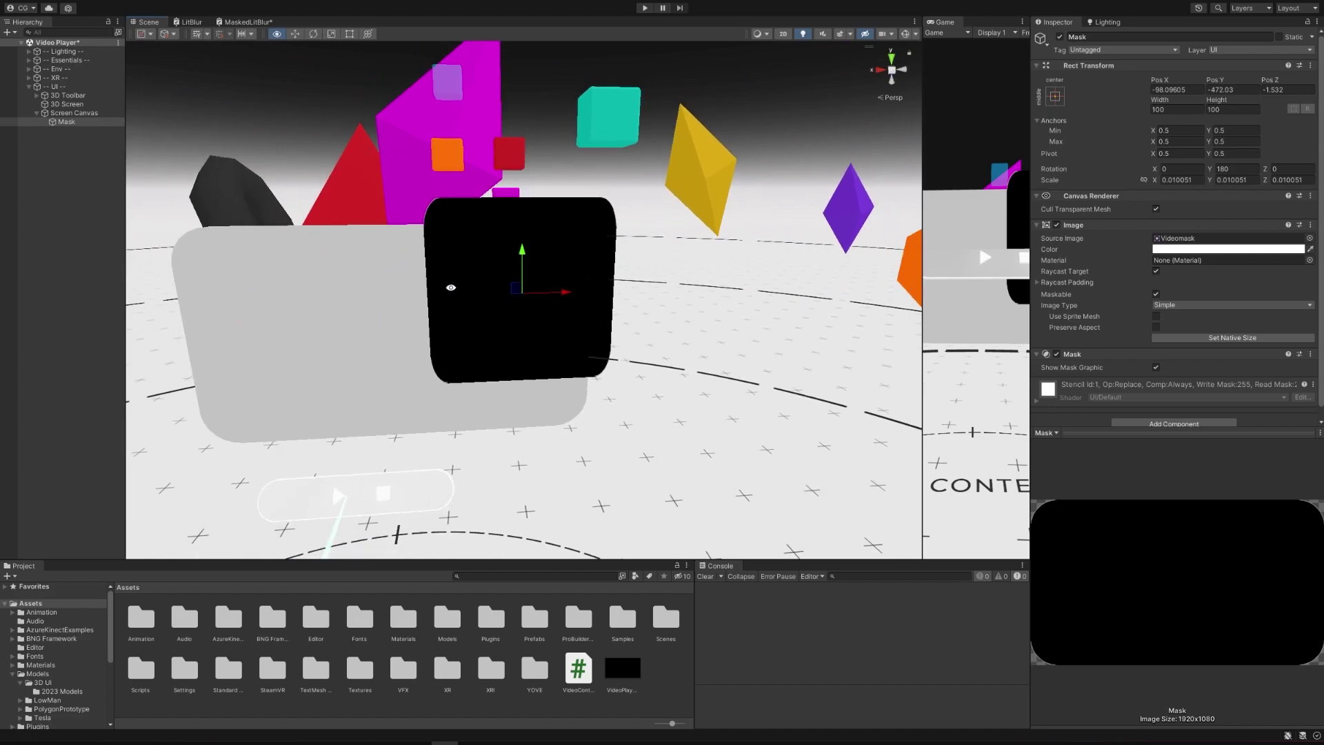
middle_drag(476, 287, 531, 287)
drag(608, 288, 502, 291)
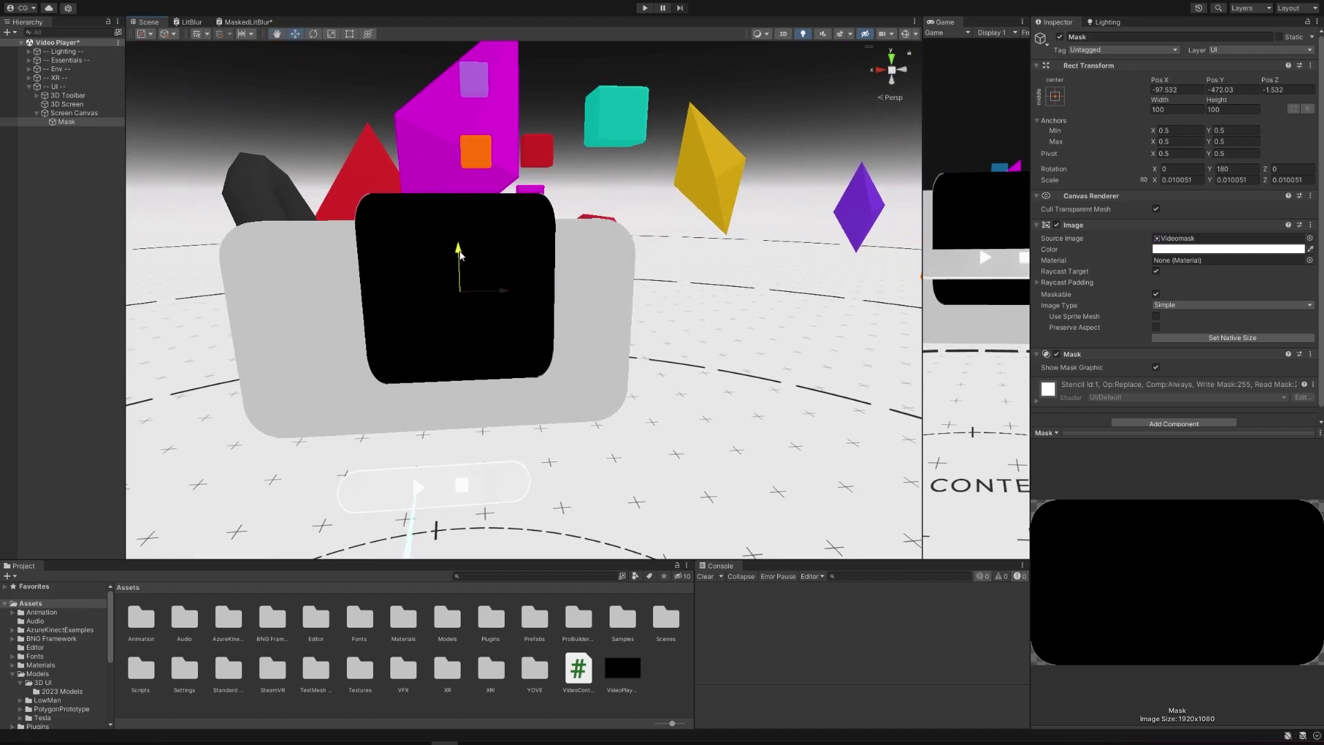
drag(459, 250, 461, 290)
- Stretch the Mask to cover the 3D Screen's front face, with a scale of about 0.021 in X and 0.0116 in Y
key(r)
mouse_move(509, 328)
mouse_down()
mouse_move(541, 333)
mouse_move(460, 327)
mouse_move(530, 309)
mouse_move(486, 314)
mouse_up()
key(e)
key(w)
key(e)
key(r)
alt+drag(690, 269, 497, 281)
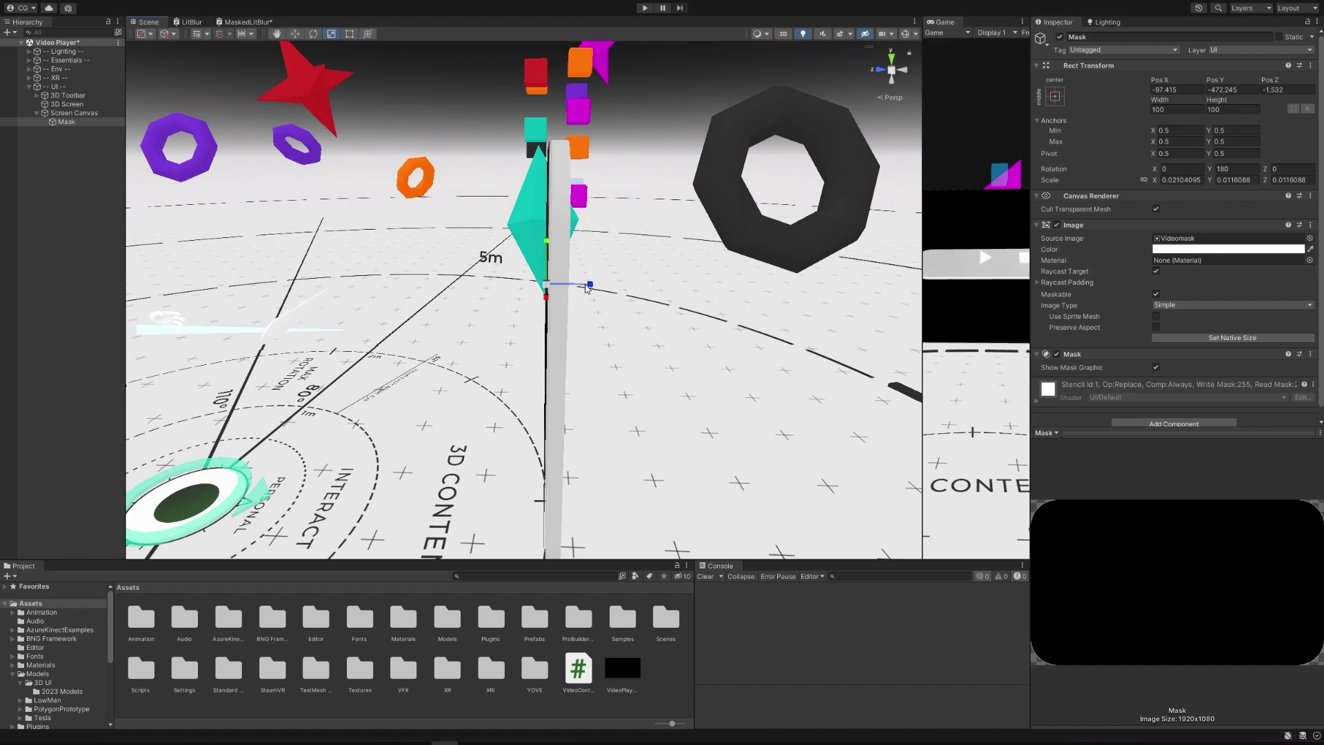
- Nudge the Mask in depth to Z -1.534 and undo the accidental scale change on it
alt+drag(591, 286, 724, 196)
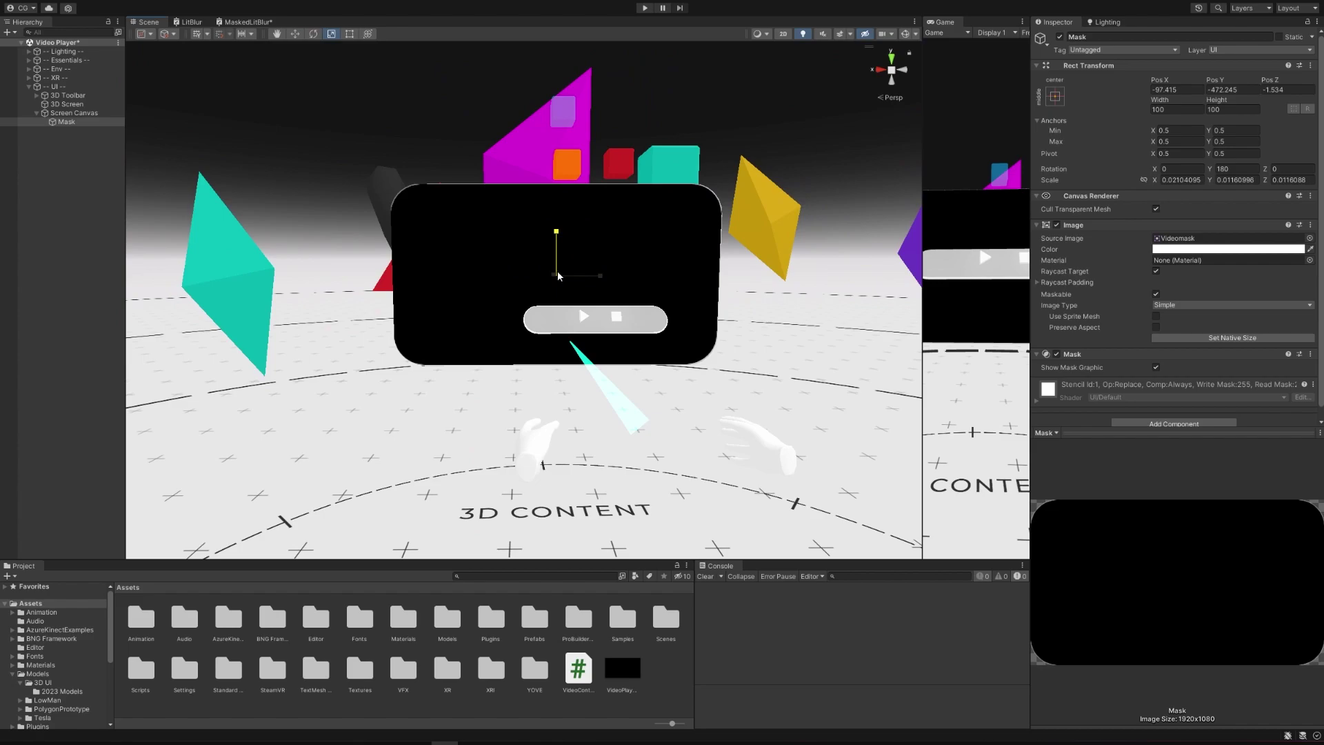
drag(559, 272, 558, 272)
key(ctrl+z)
alt+drag(648, 241, 679, 281)
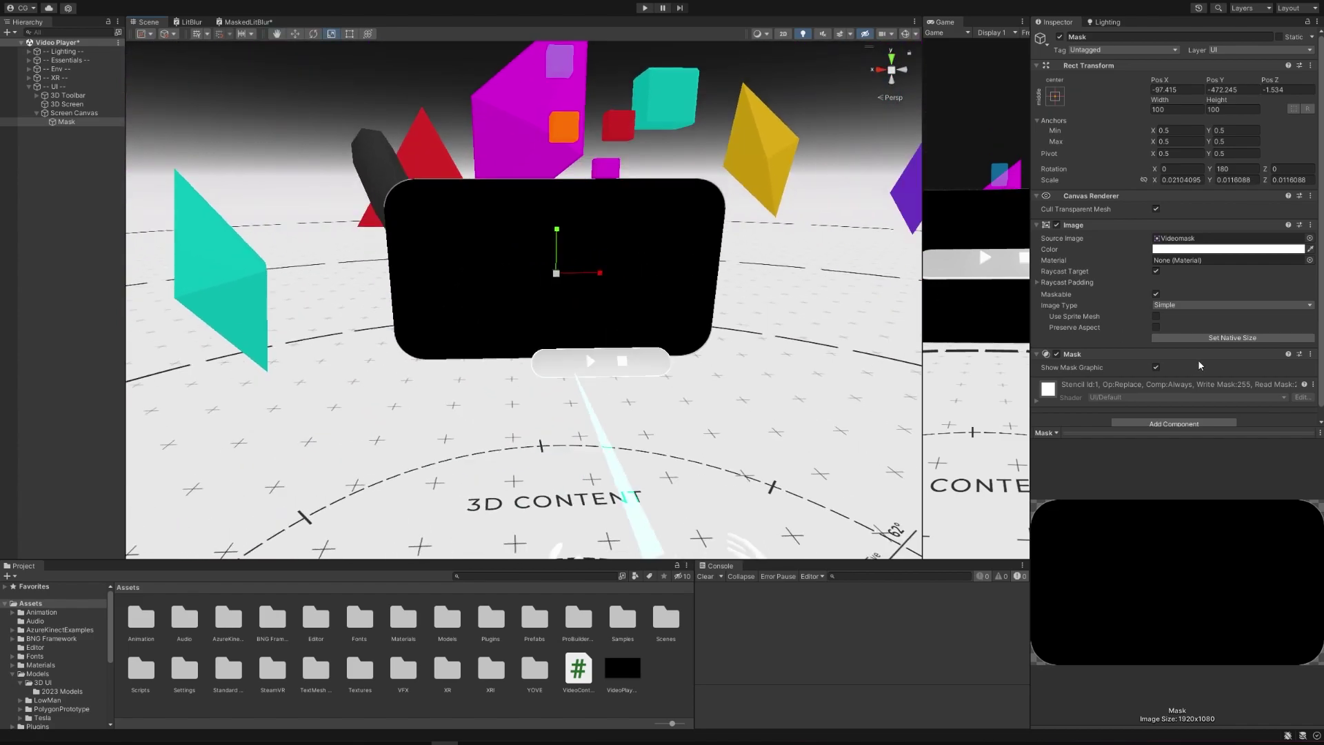
- Add a UI Raw Image as a child of Mask and name it VideoTexture
click(54, 143)
click(80, 122)
right_click(72, 128)
mouse_move(117, 340)
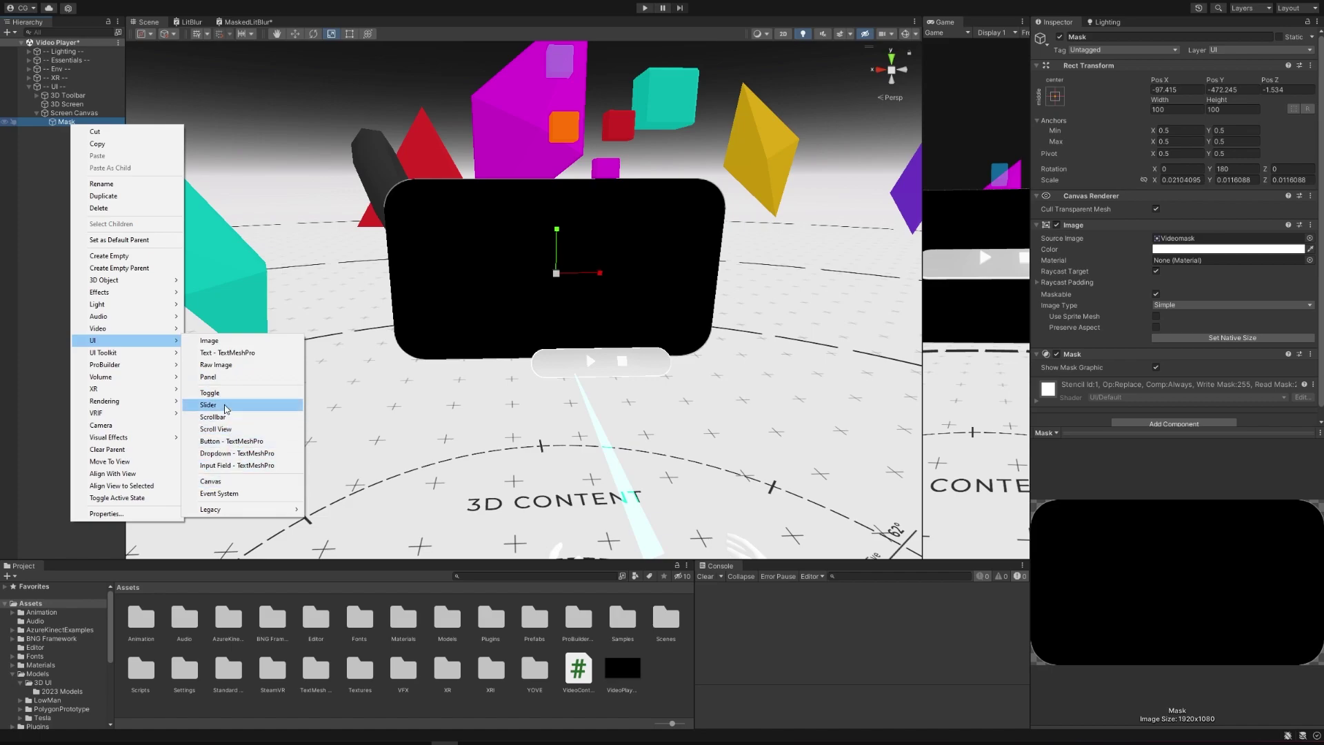
click(215, 365)
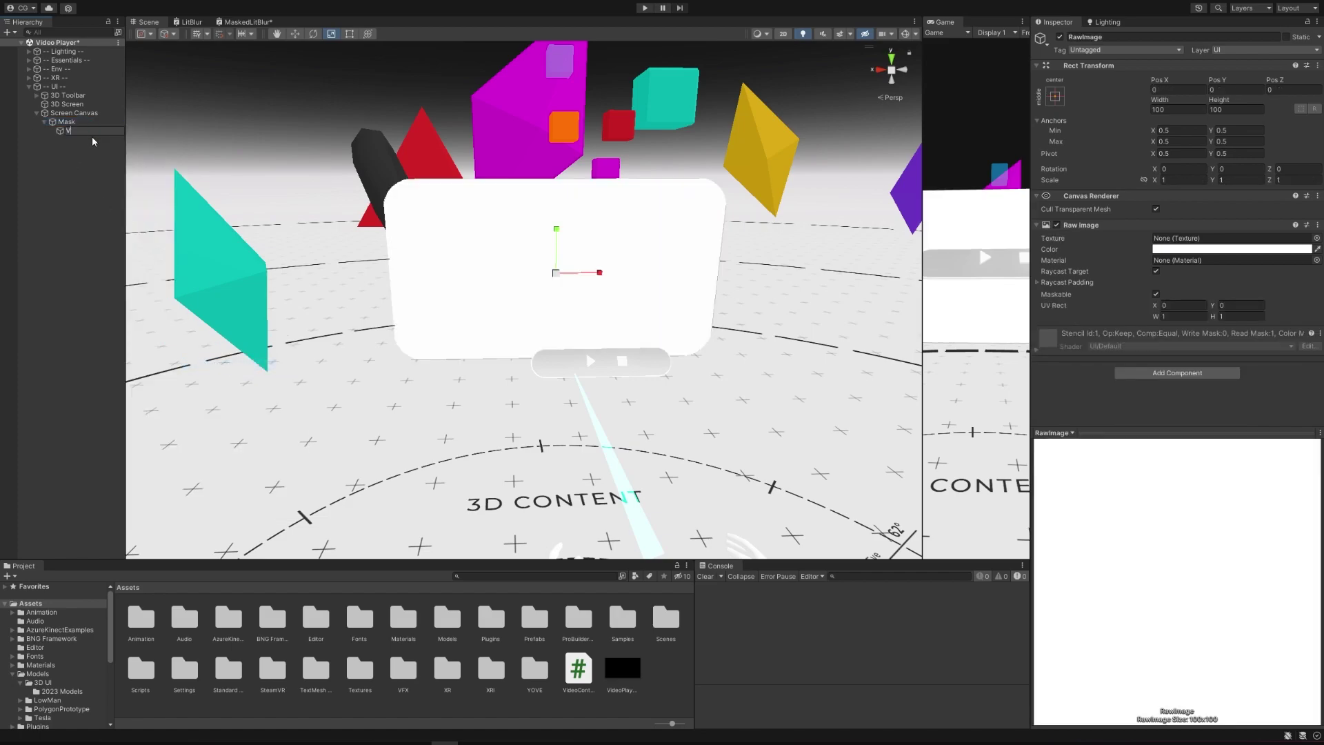
text(VideoTexture)
key(Return)
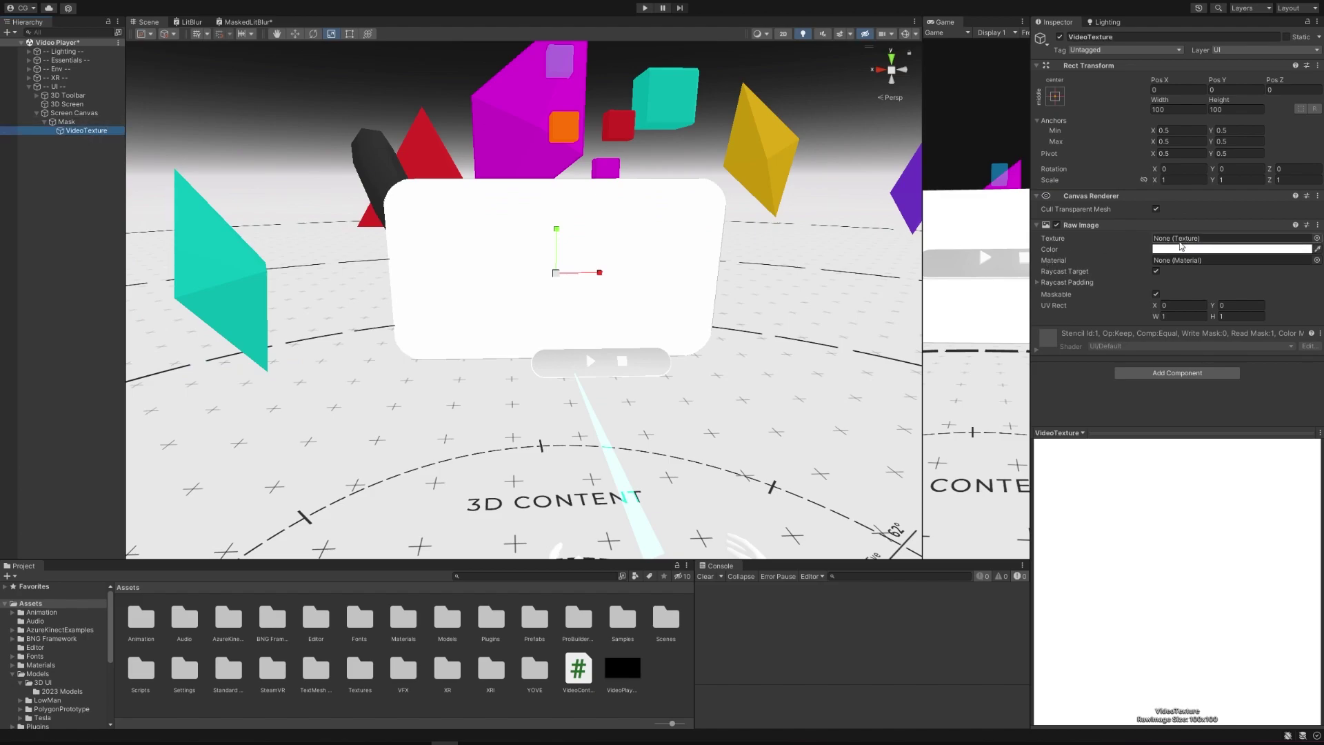
- Delete the old black video texture asset from the Assets folder
click(626, 669)
key(Delete)
key(Return)
- Create a Render Texture asset named VideoTexture in the Assets folder
right_click(622, 668)
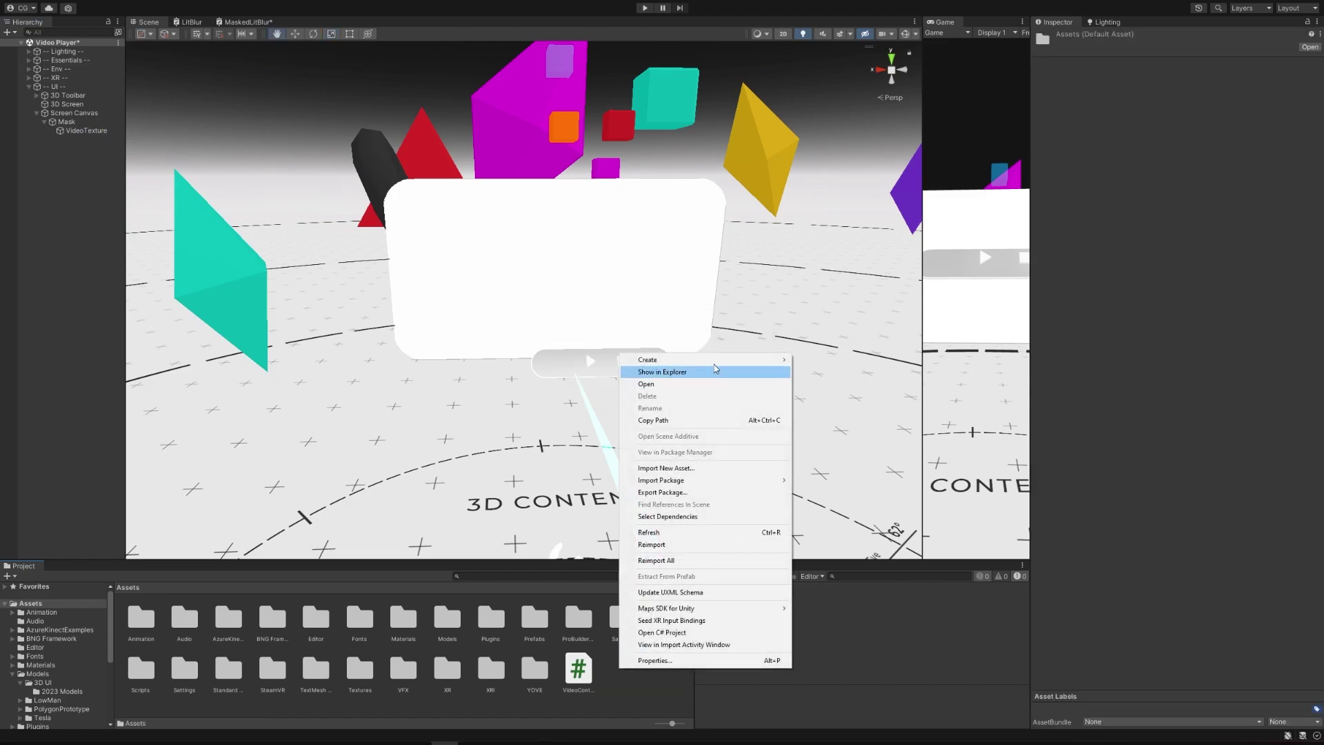
mouse_move(715, 368)
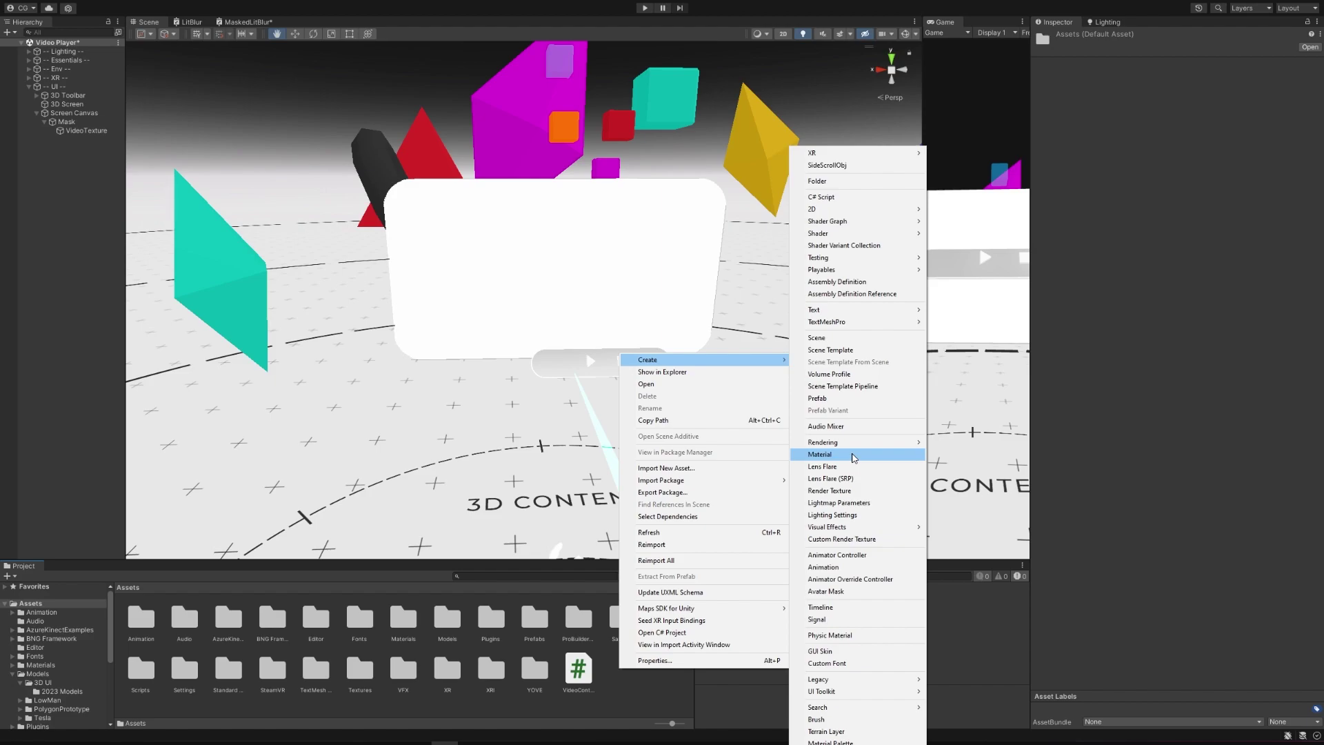
click(847, 490)
text(VideoTexture)
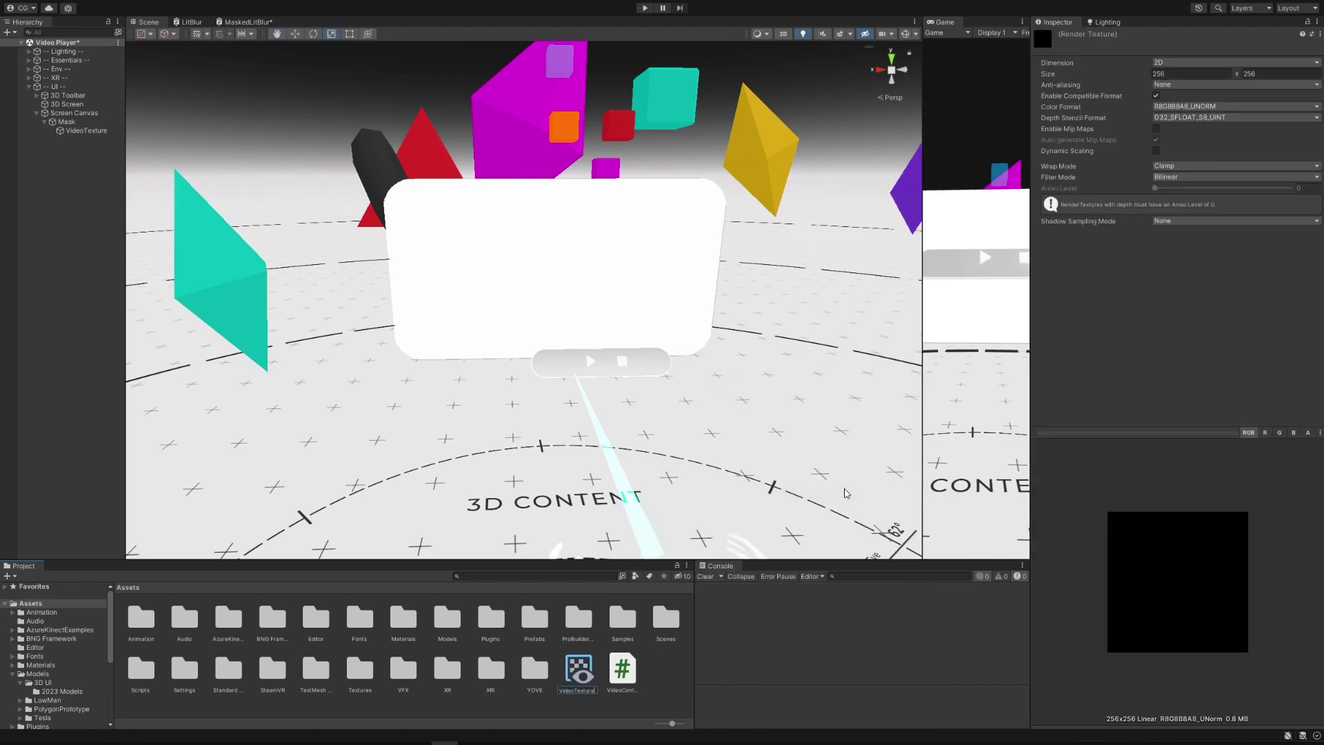
key(Return)
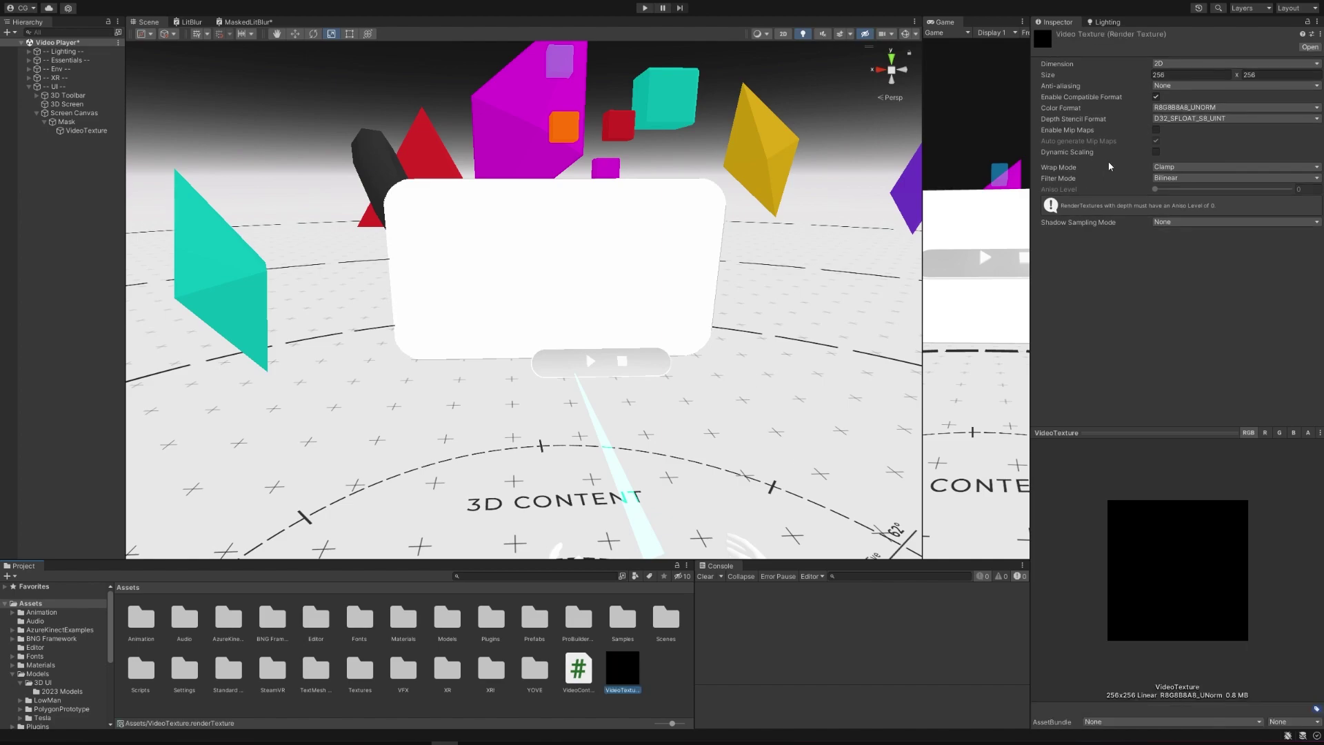
- Set the VideoTexture render texture's size to 1920 x 1080
click(1176, 74)
text(1920)
key(Tab)
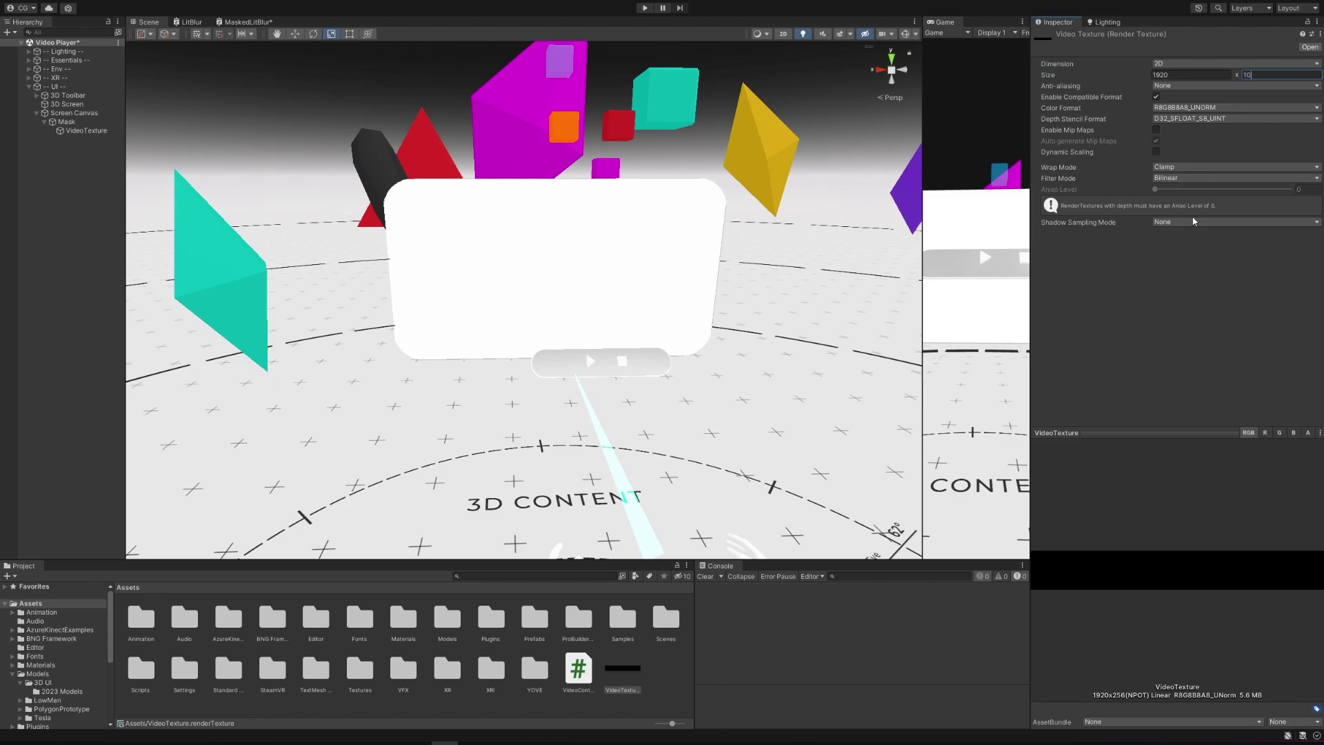
key(Return)
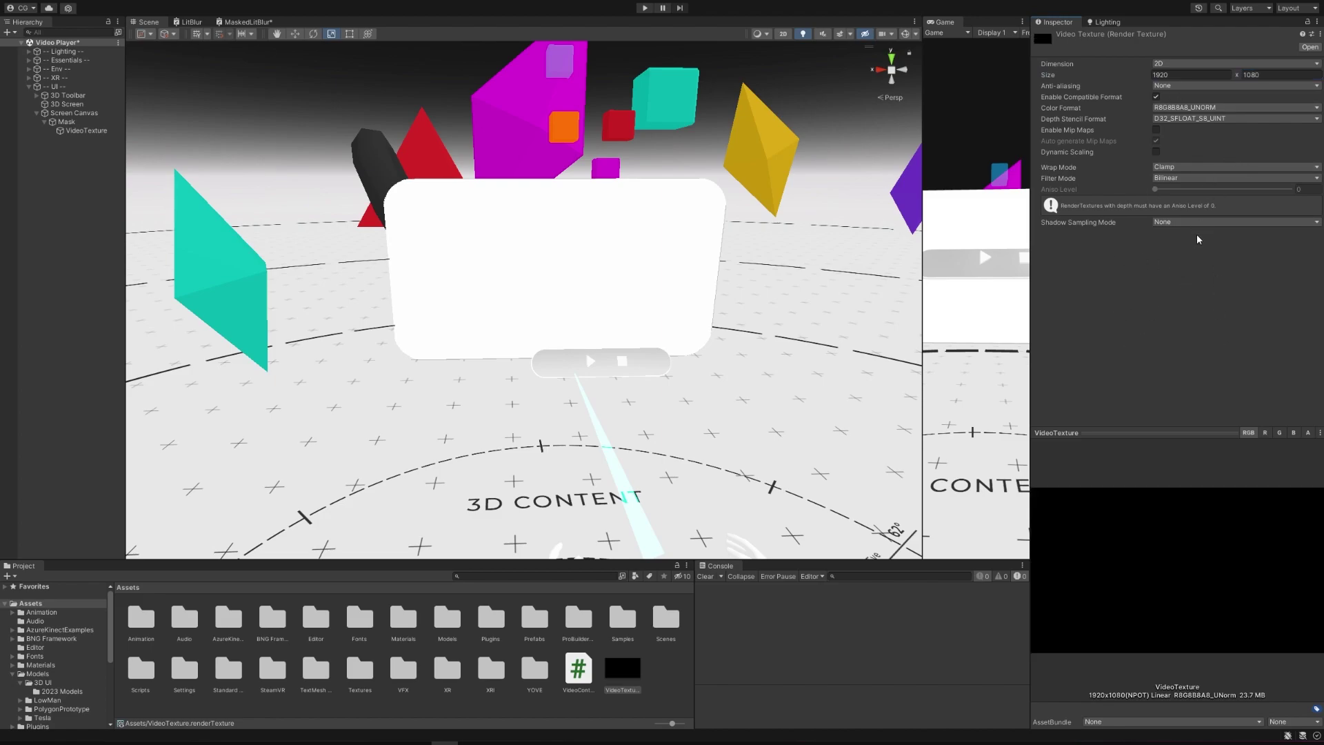
- Assign the VideoTexture render texture as the texture of the VideoTexture Raw Image
click(102, 134)
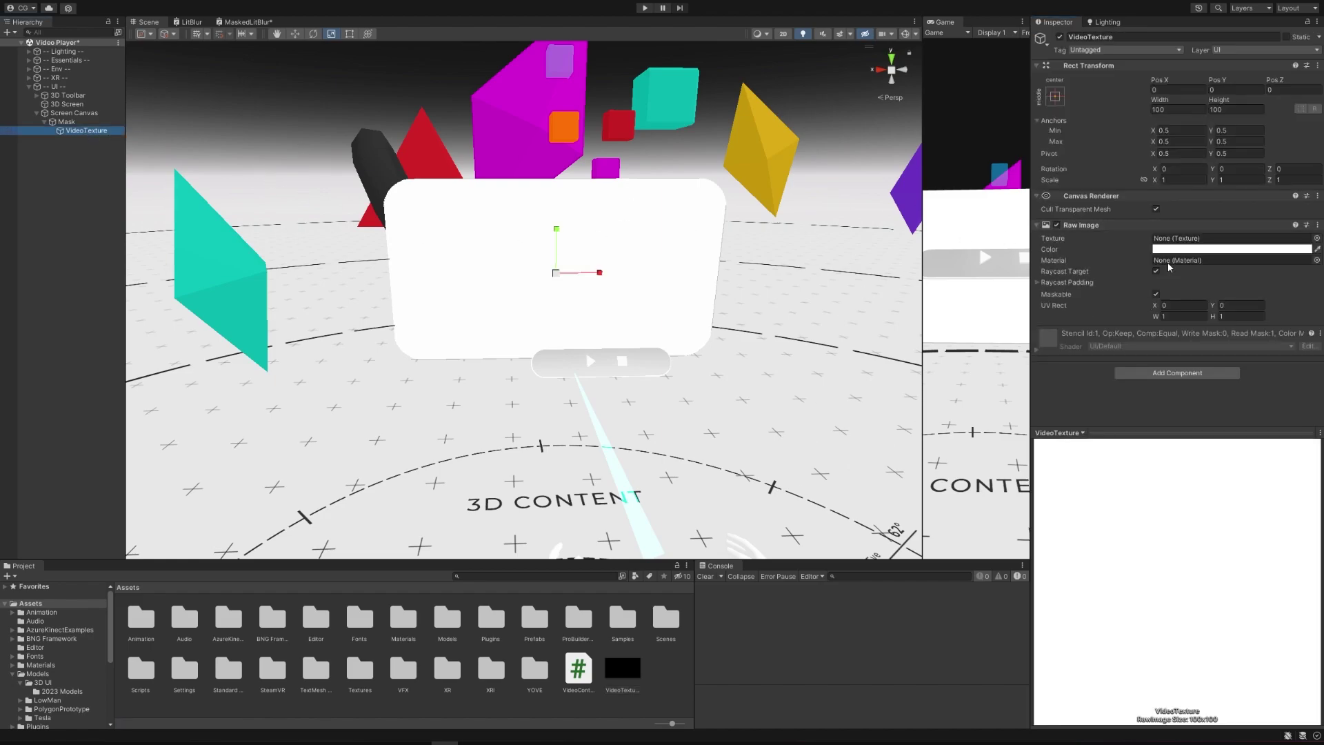
drag(601, 692, 1188, 243)
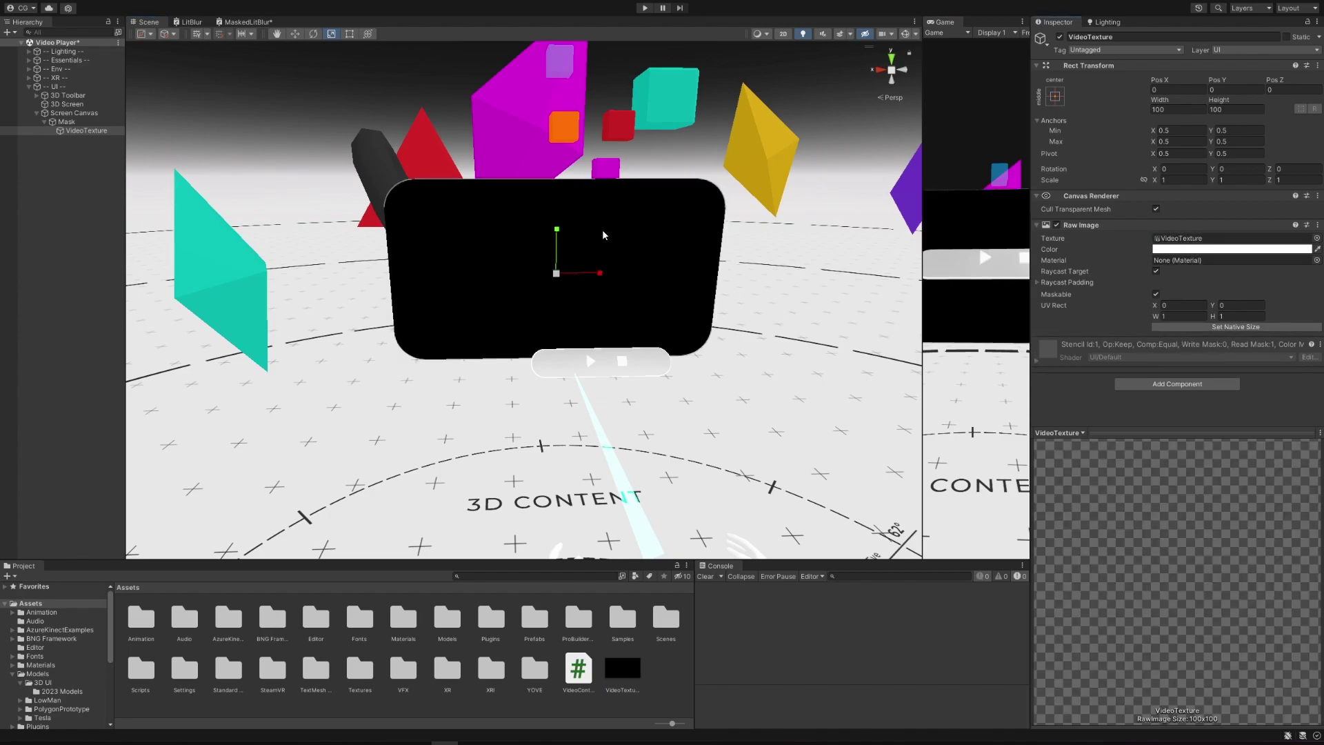
alt+drag(667, 256, 657, 241)
- Check the masking effect by switching the Mask object's Mask component off and on again
click(66, 121)
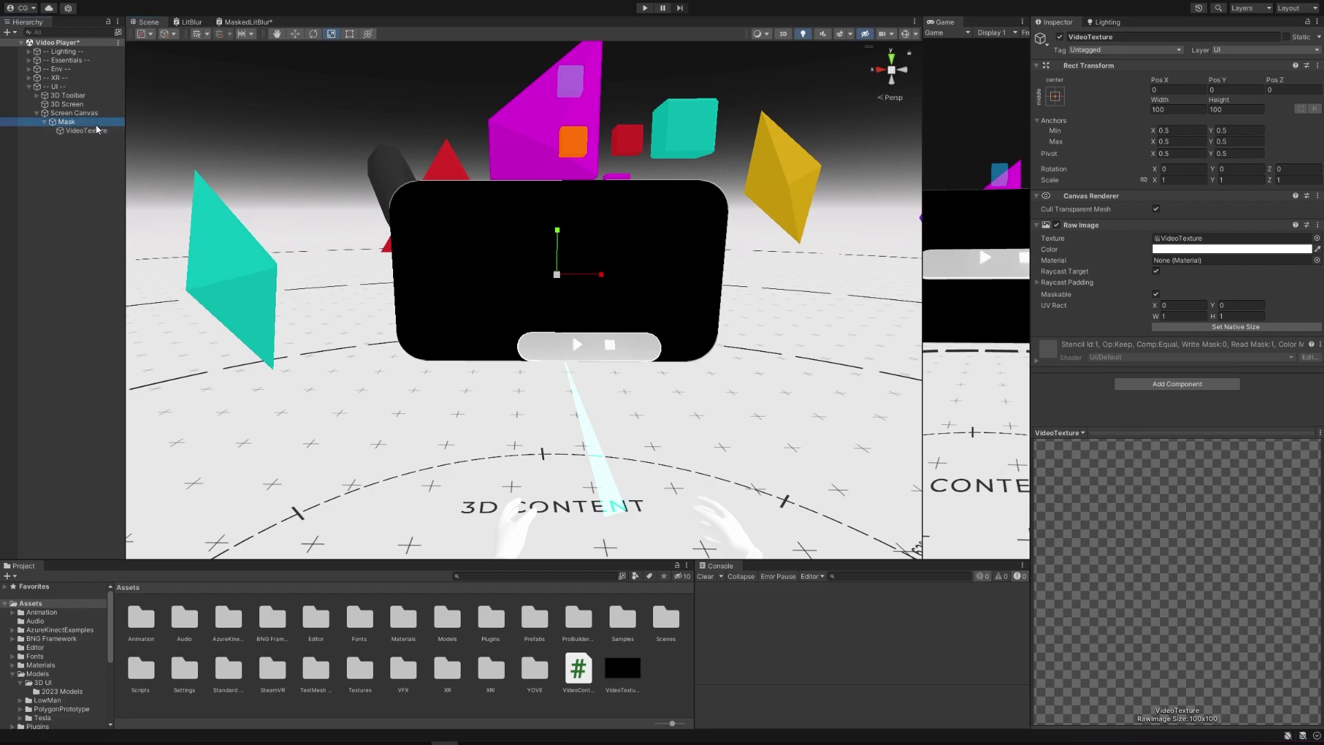
click(1056, 355)
click(1056, 356)
- Add a Video Player object directly above Screen Canvas in the UI group and set its source to URL
right_click(85, 157)
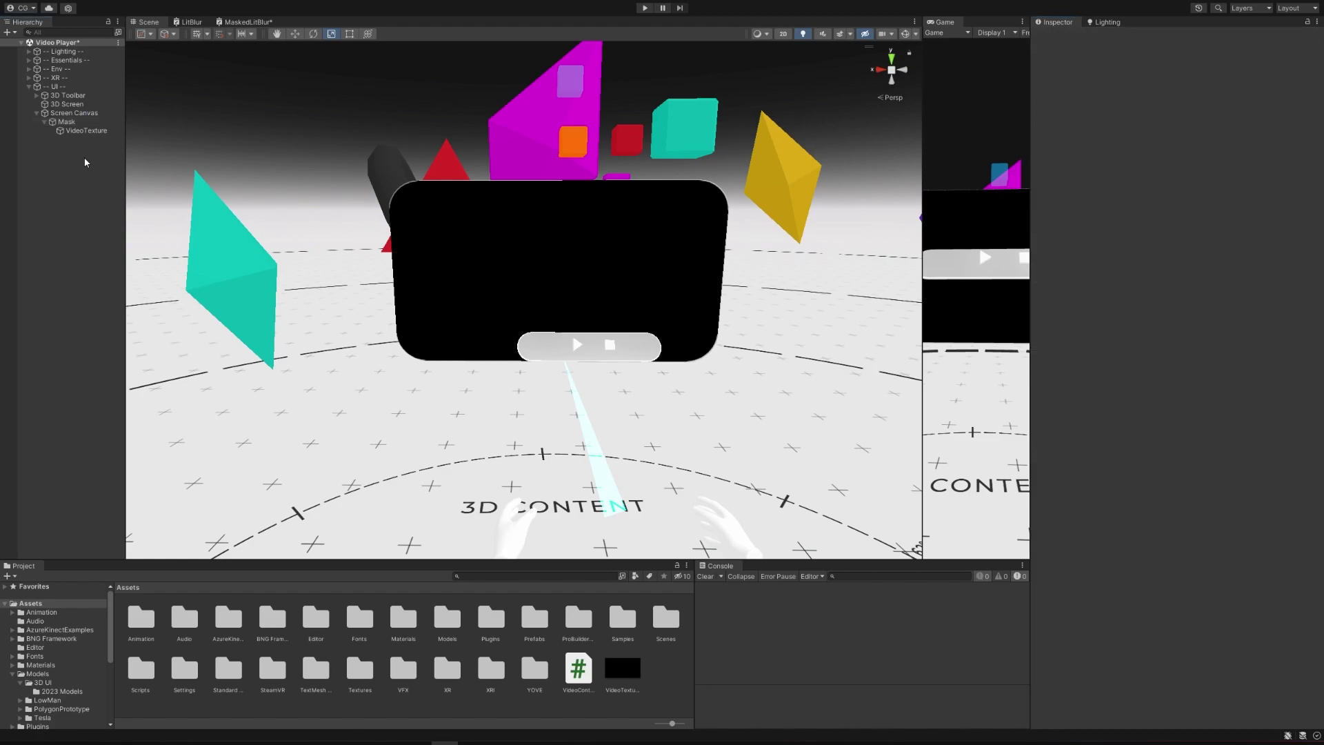
mouse_move(164, 327)
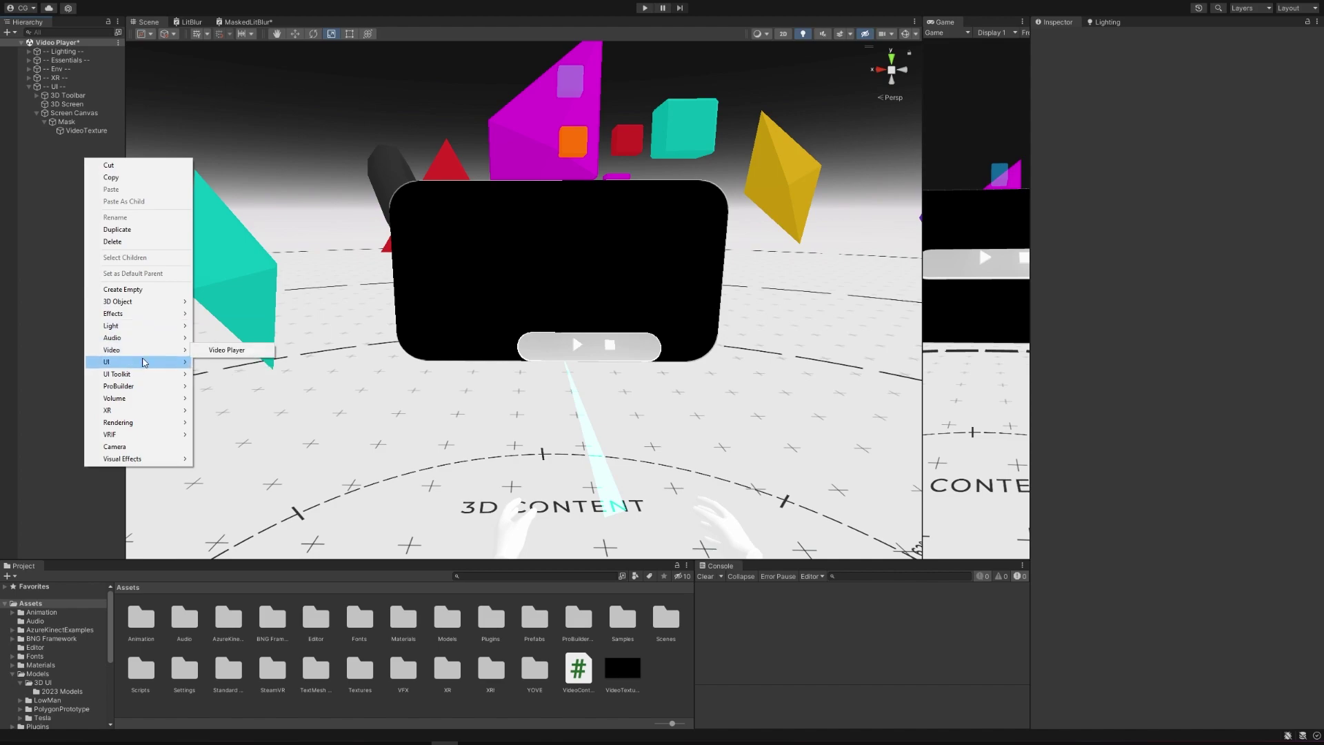
mouse_move(145, 362)
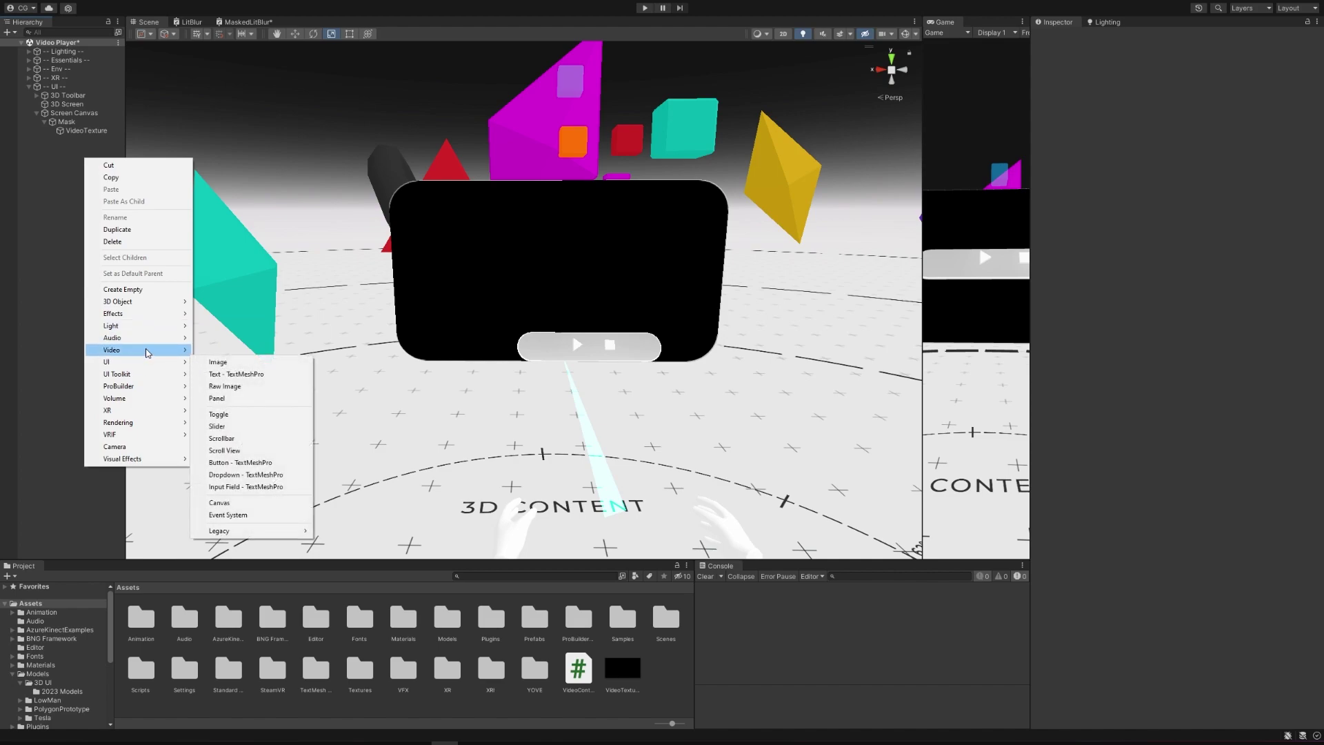
click(209, 351)
click(80, 164)
drag(59, 143, 65, 108)
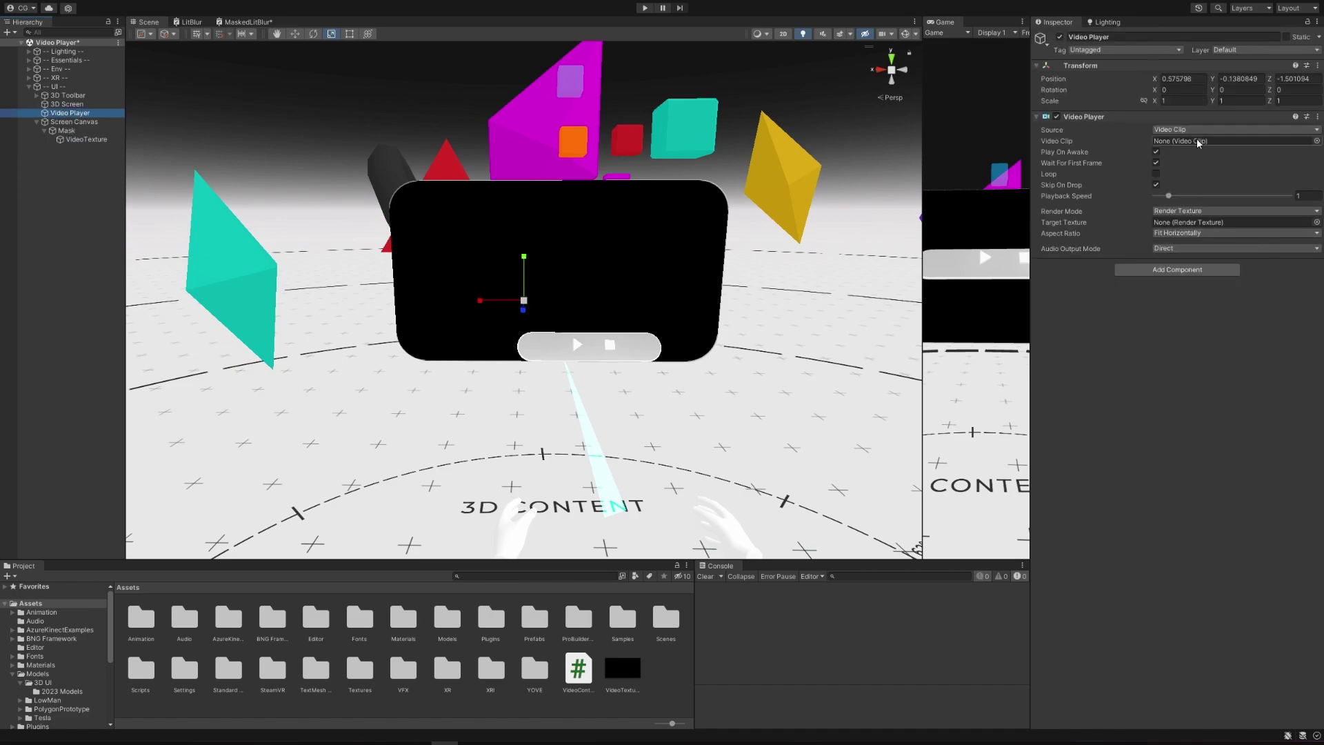
click(1194, 129)
click(1179, 155)
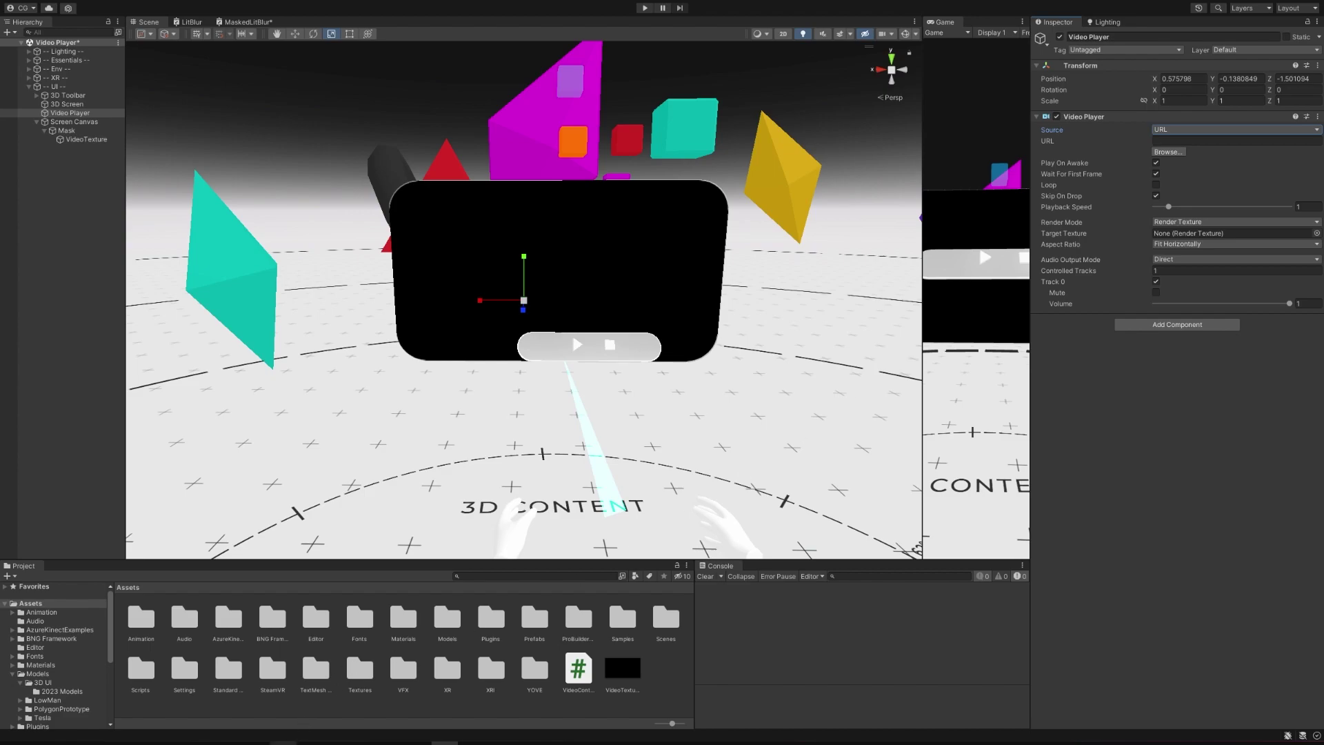
- Examine in the VideoController script how videoUrl and the commented video.mp4 path set the player's URL in Start()
click(284, 743)
click(182, 136)
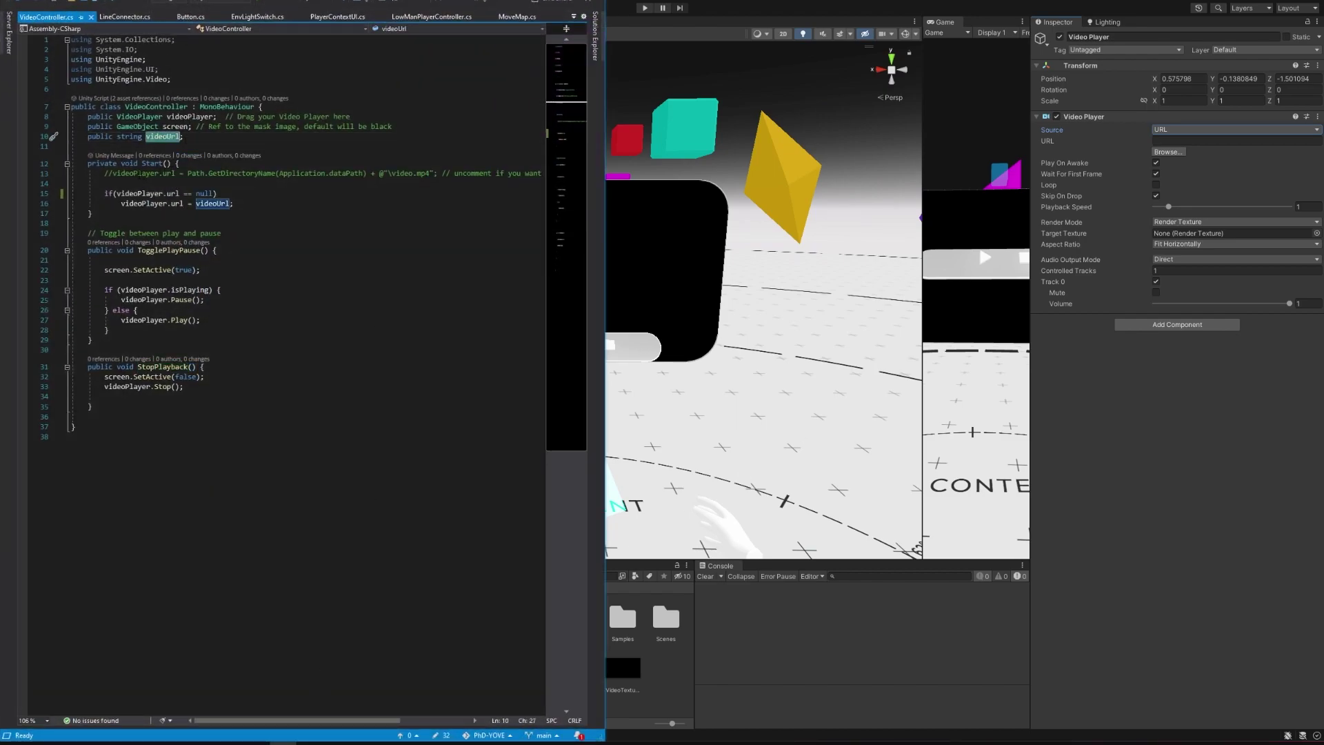
drag(140, 175, 329, 184)
click(327, 176)
triple_click(191, 195)
click(233, 167)
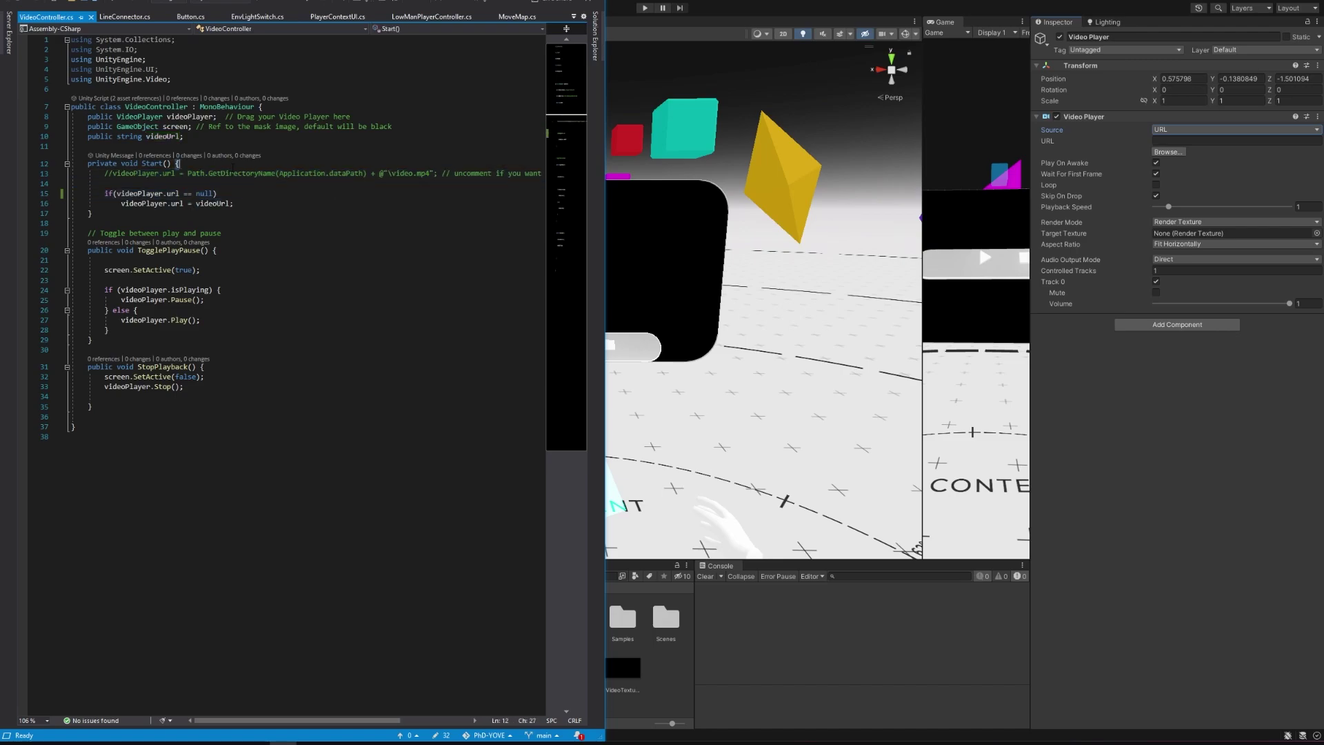
key(alt+Tab)
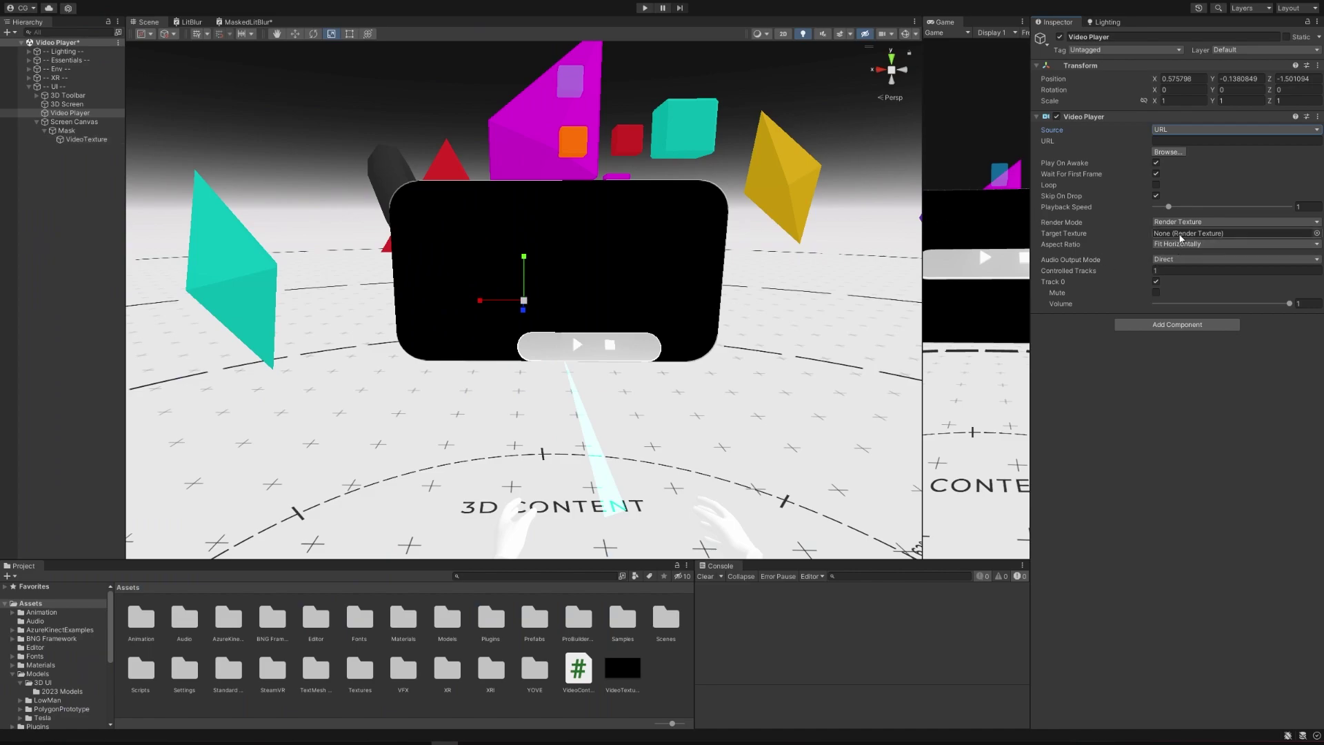
- Set the Video Player's target texture to VideoTexture and choose the Call of Duty Modern Warfare 2 MP4 recording as its URL
click(1235, 236)
drag(639, 679, 1250, 241)
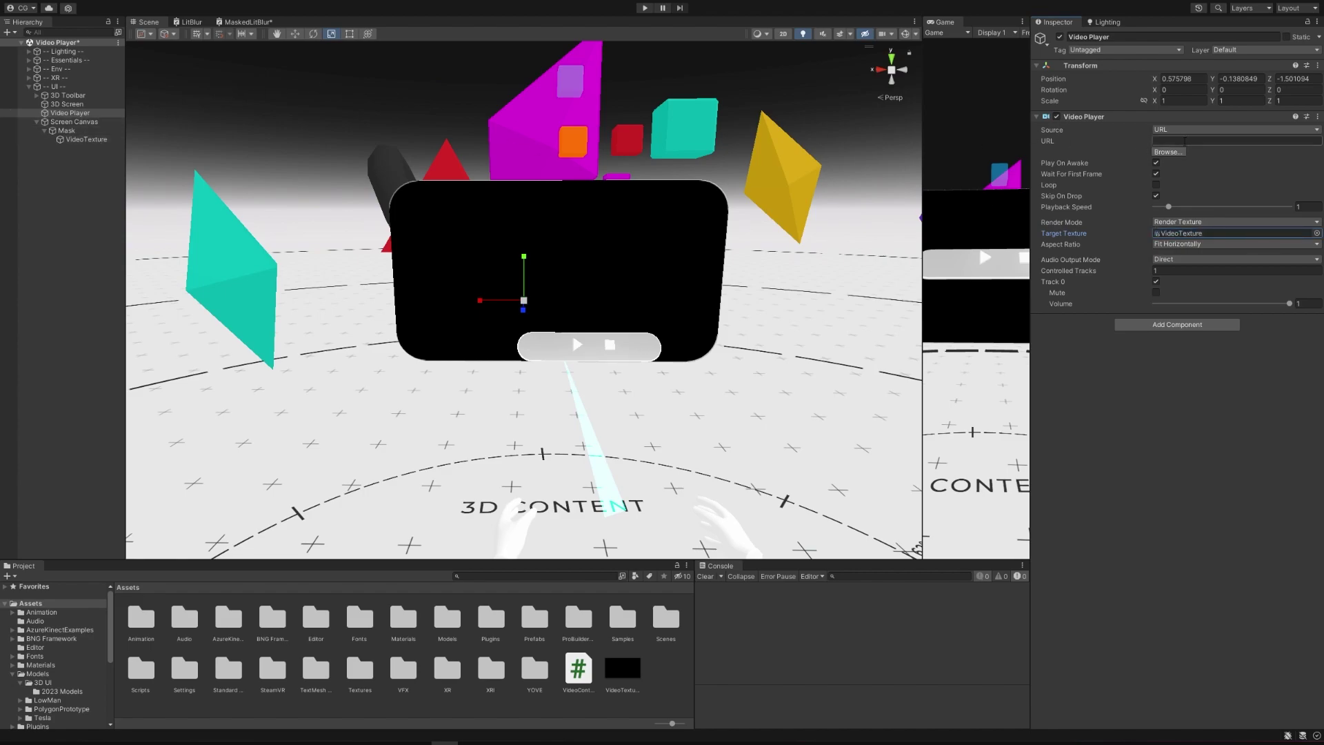
click(1169, 151)
click(160, 113)
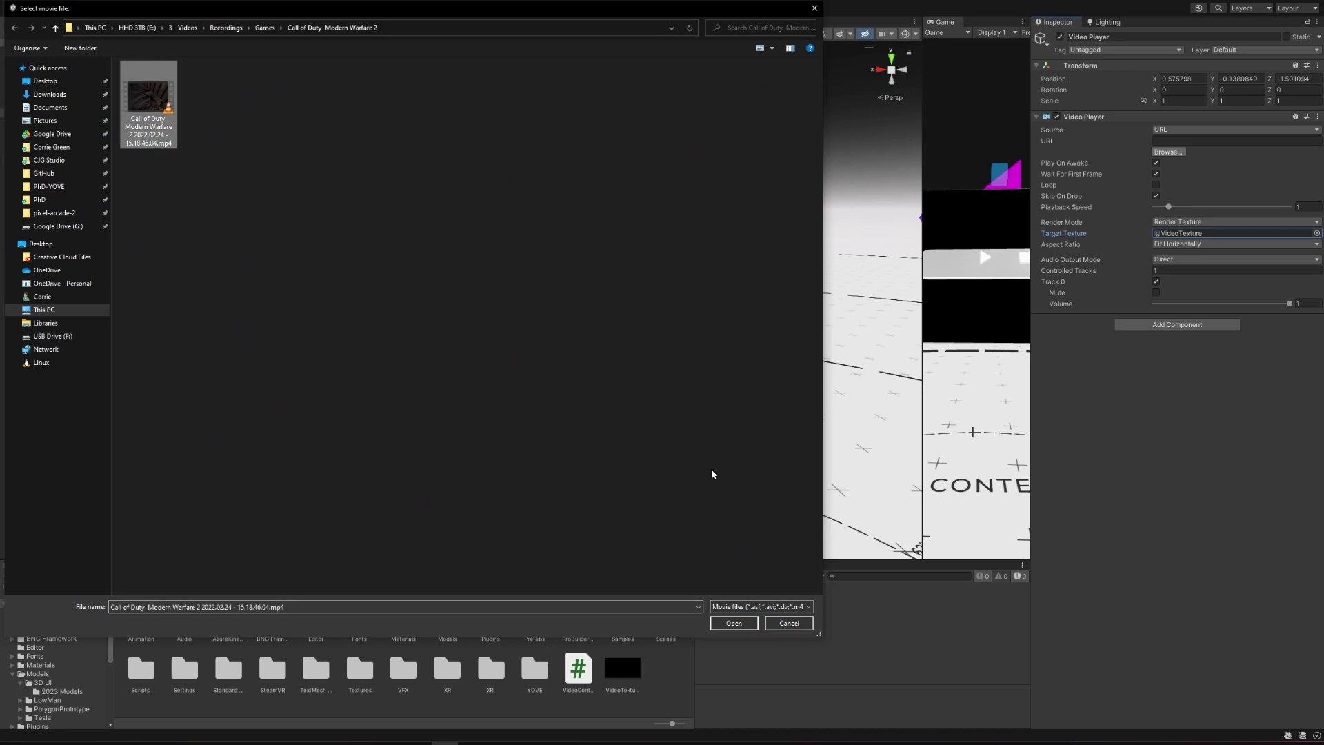
click(745, 623)
- Remove the file:// prefix from the Video Player's URL so the path starts with E:/
click(1167, 140)
drag(1171, 140, 1149, 142)
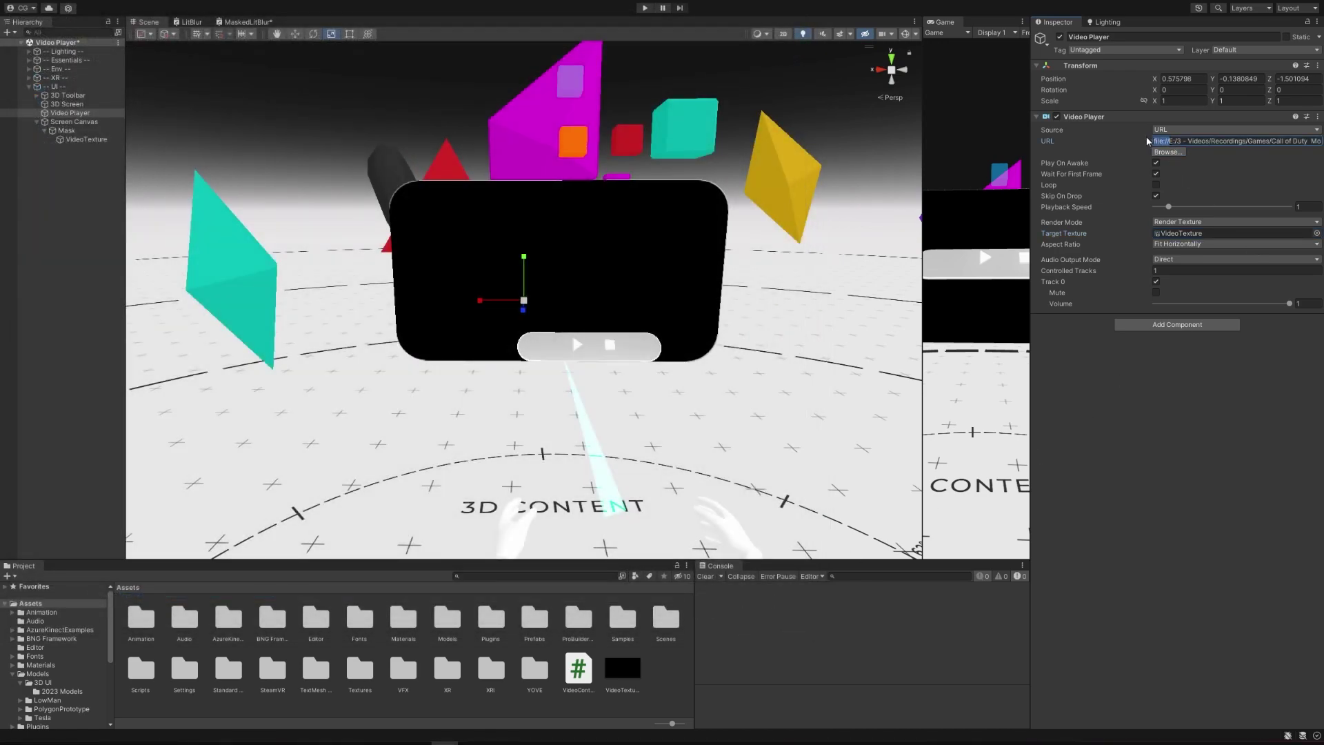
key(BackSpace)
click(1246, 381)
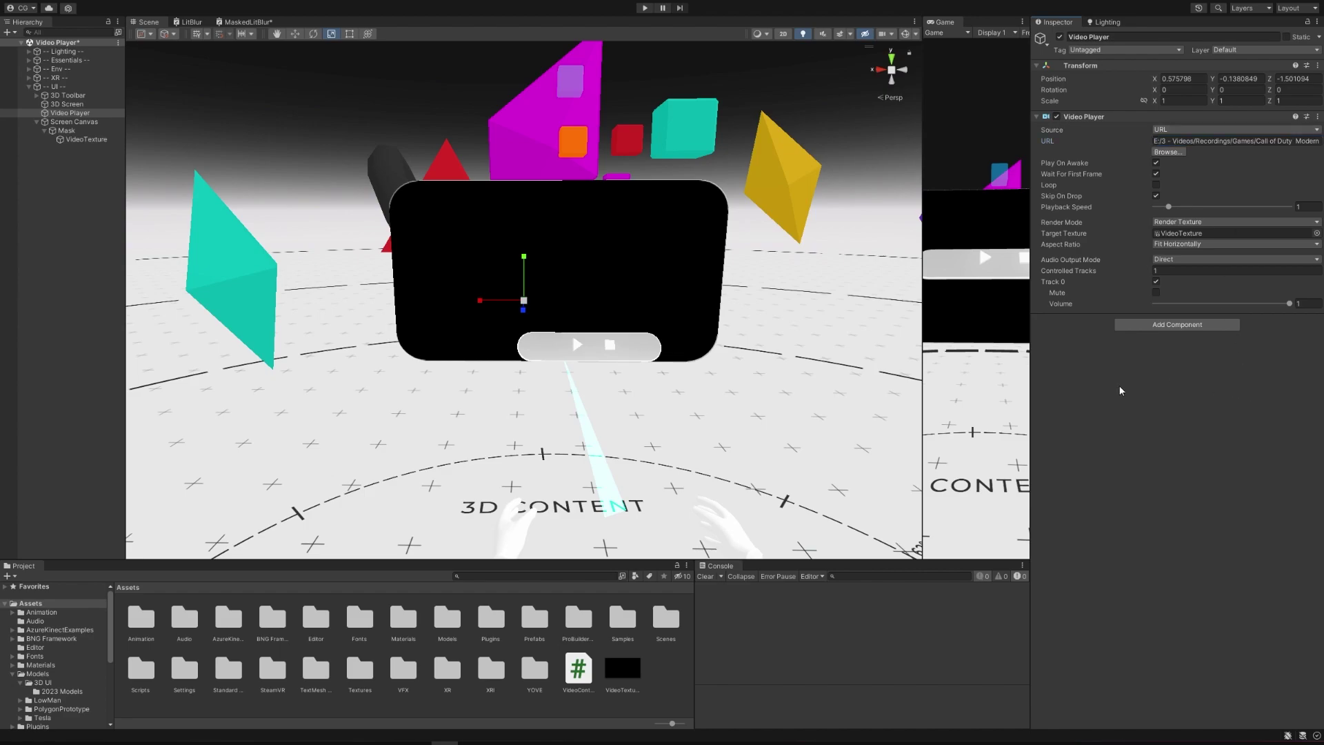
- Add the VideoController script to Video Player, with its own Video Player component as the player and Screen Canvas as the screen
drag(578, 668, 1169, 434)
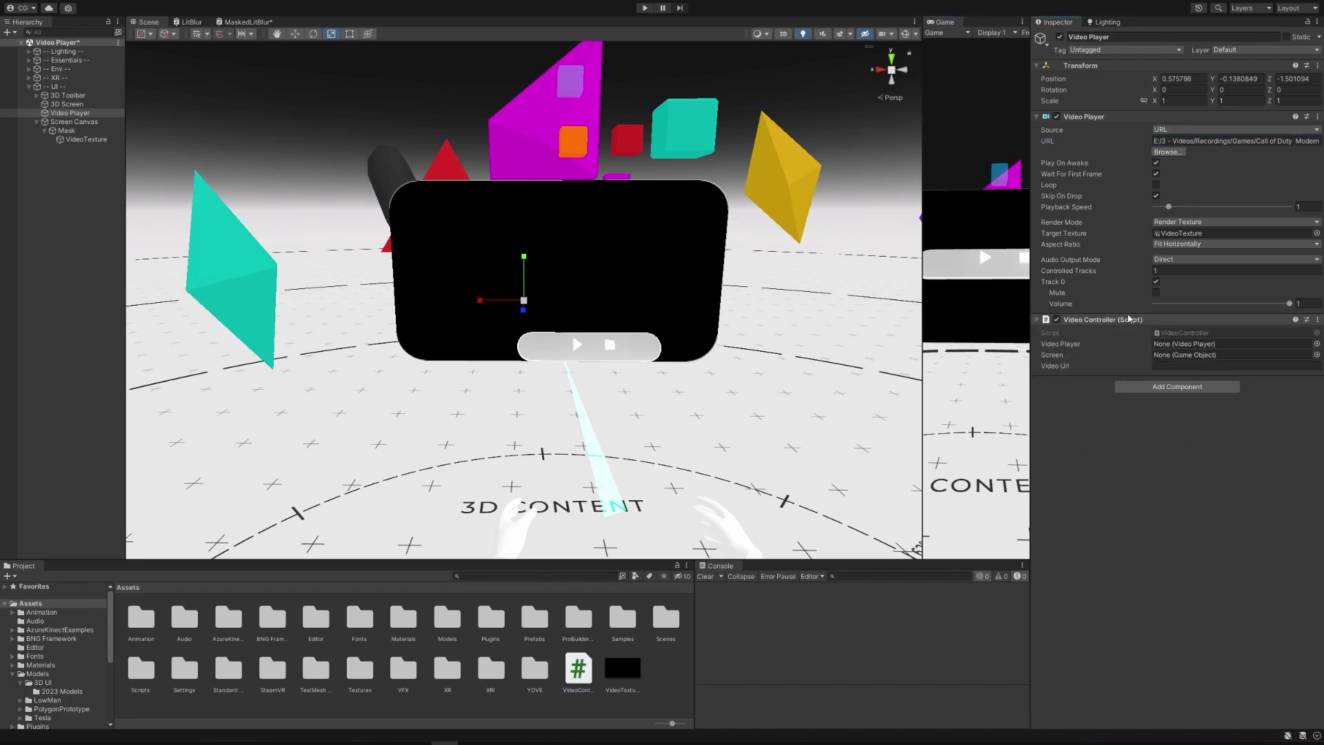
drag(1078, 121, 1214, 344)
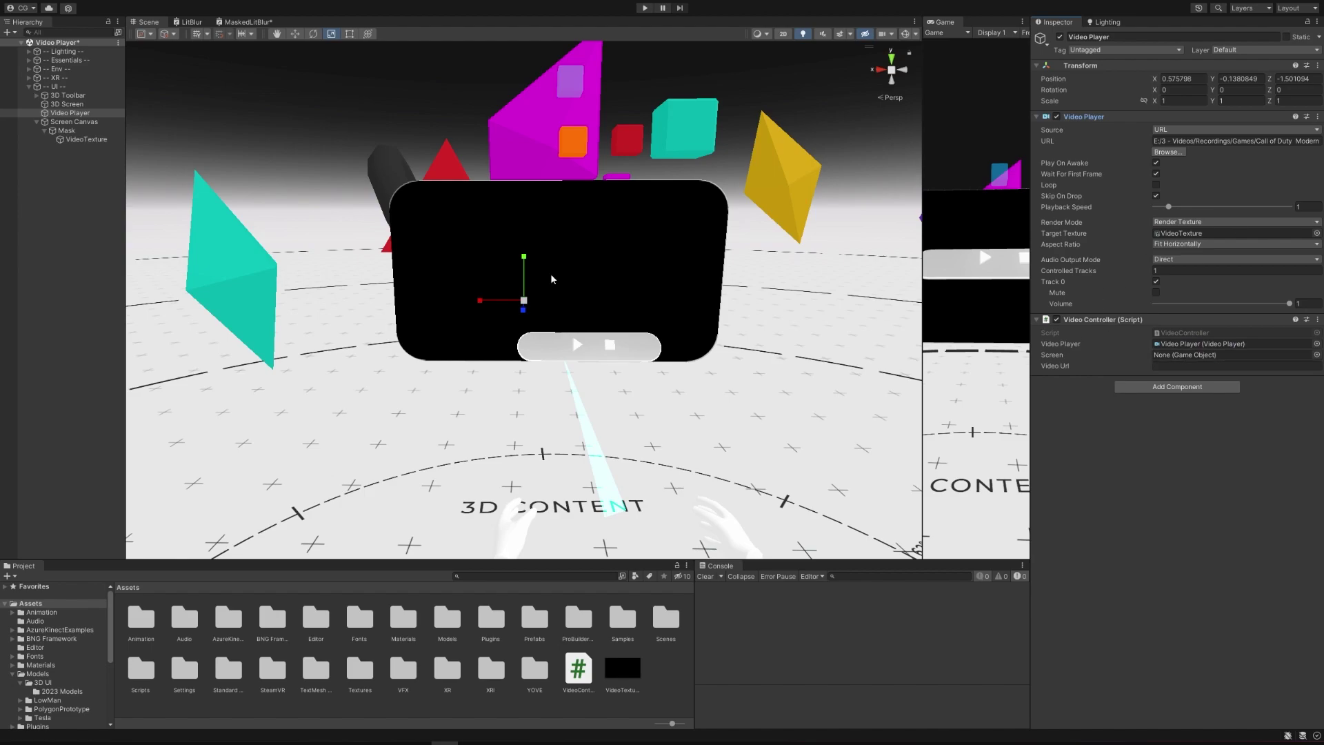
drag(72, 122, 1226, 367)
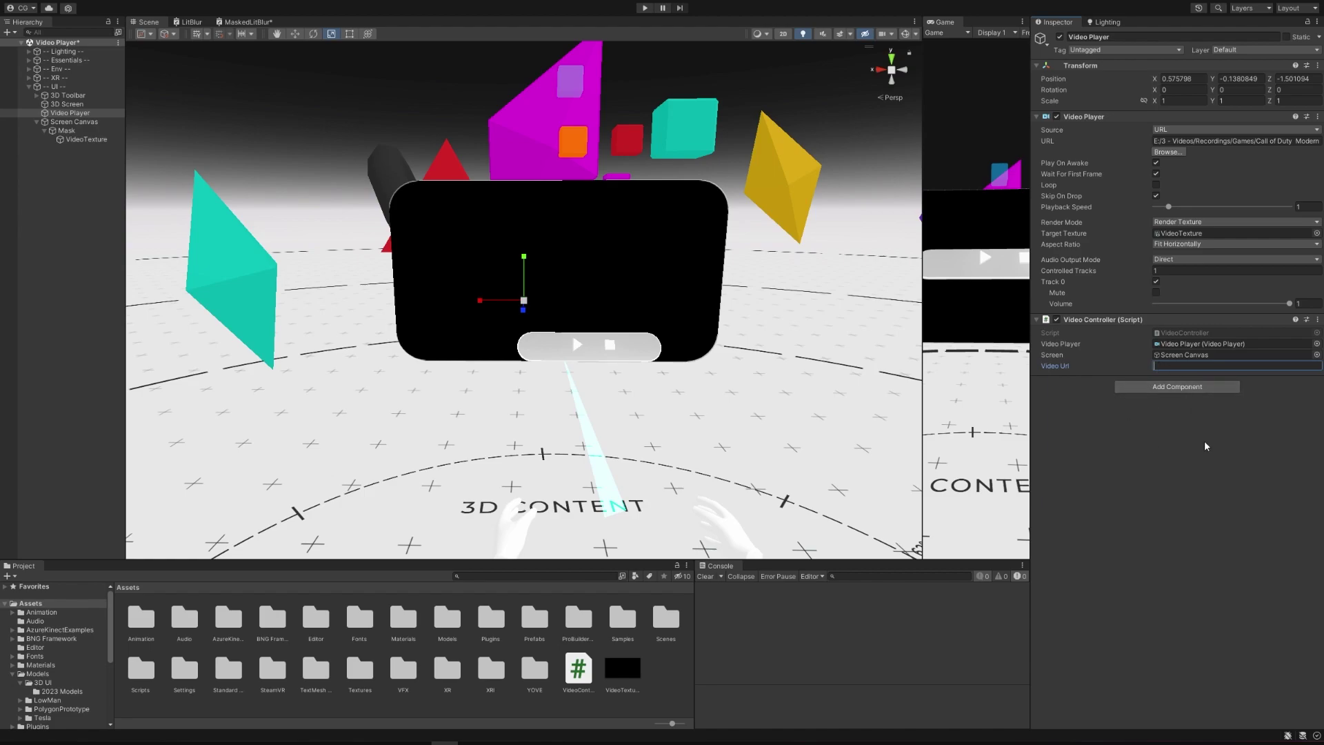
- Compare the screen with and without the mask graphic by toggling the Mask's Image component, leaving it enabled
click(66, 131)
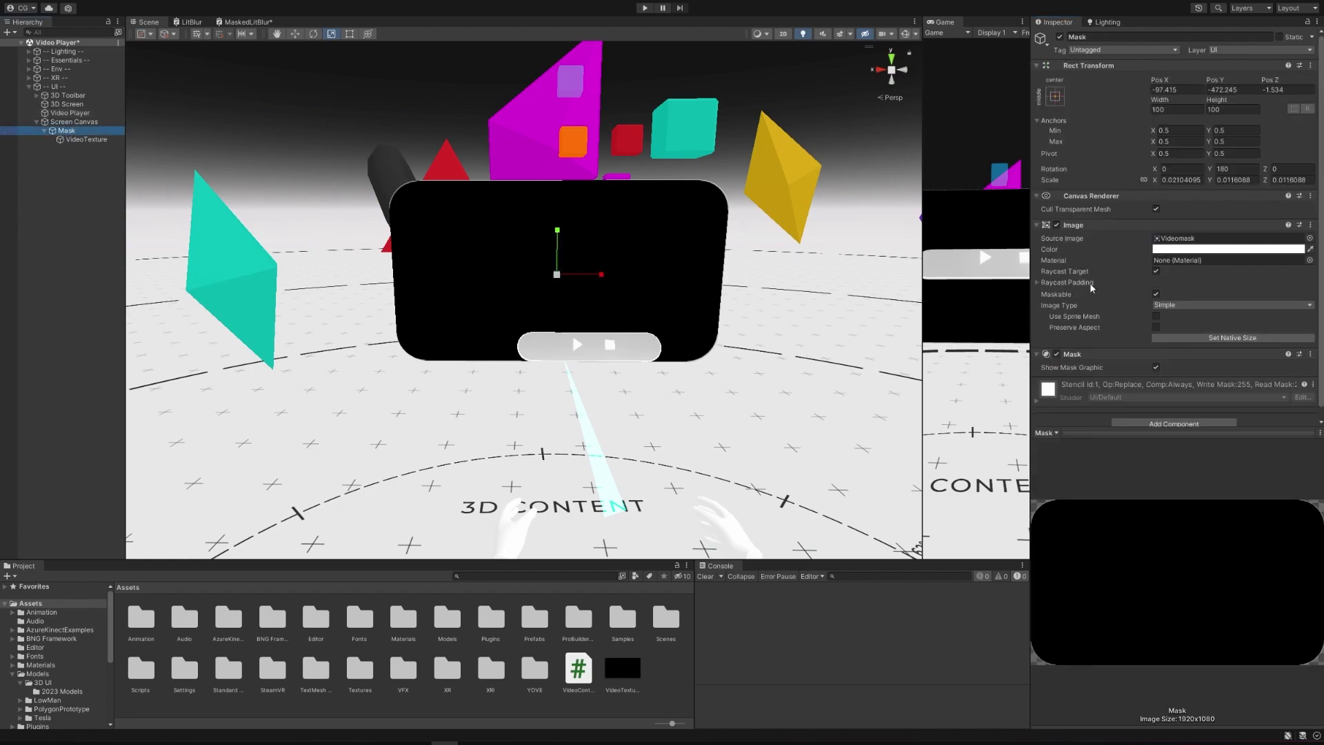
click(1058, 226)
click(1057, 226)
click(1058, 226)
click(1057, 225)
click(1058, 226)
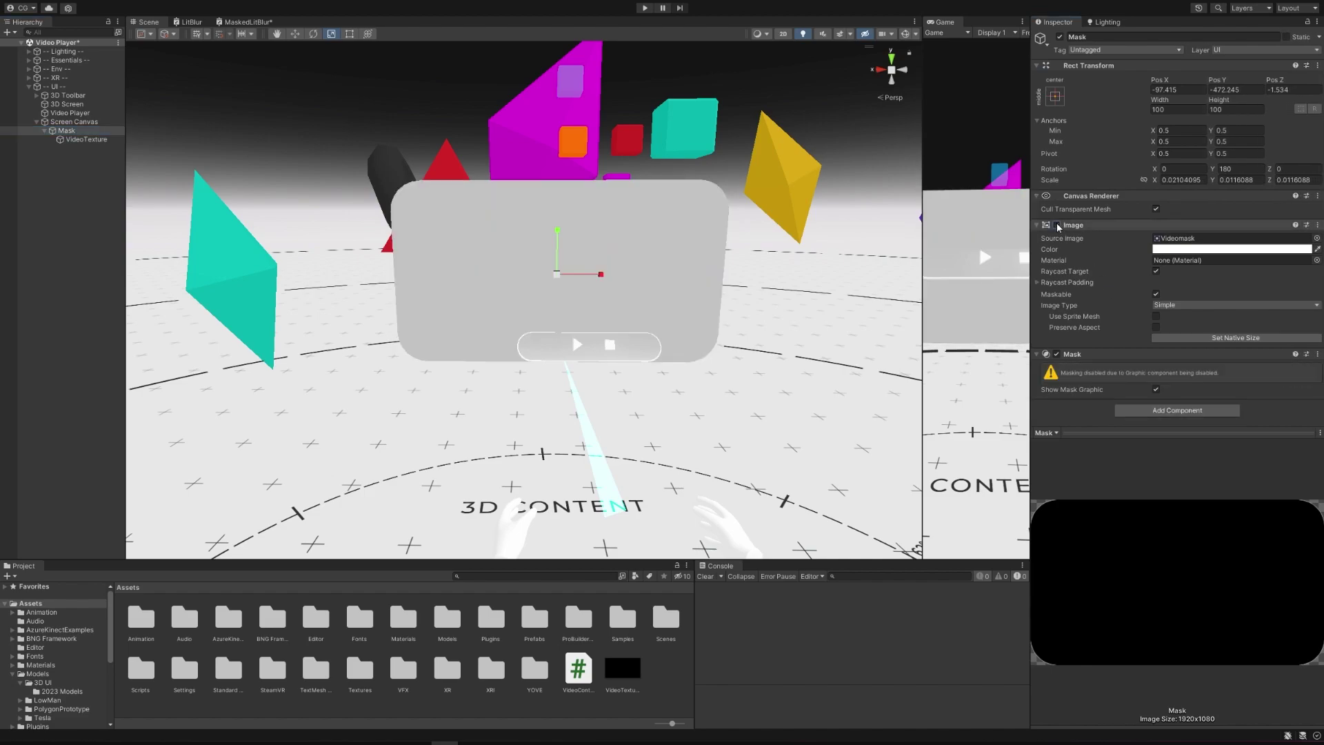
click(1058, 226)
- Turn off Play On Awake on the Video Player object
click(83, 139)
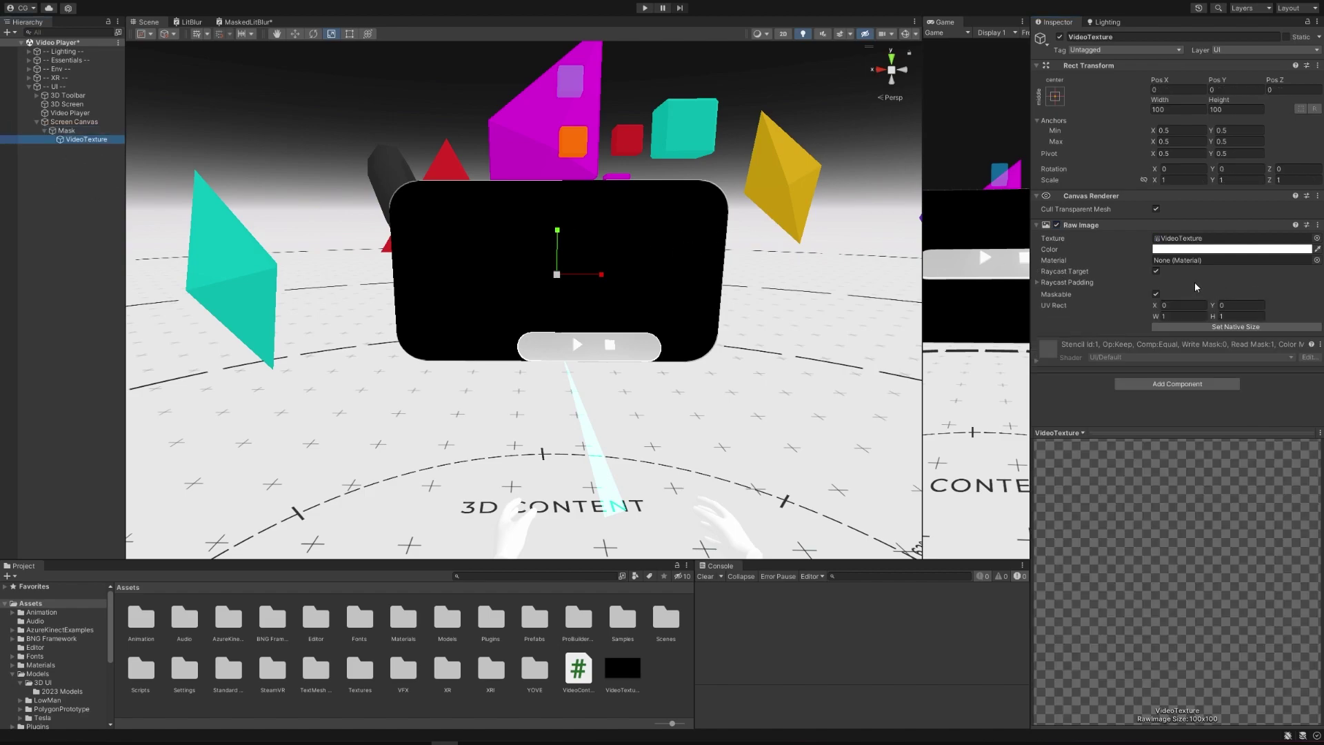
key(Up)
key(Up)
key(Up)
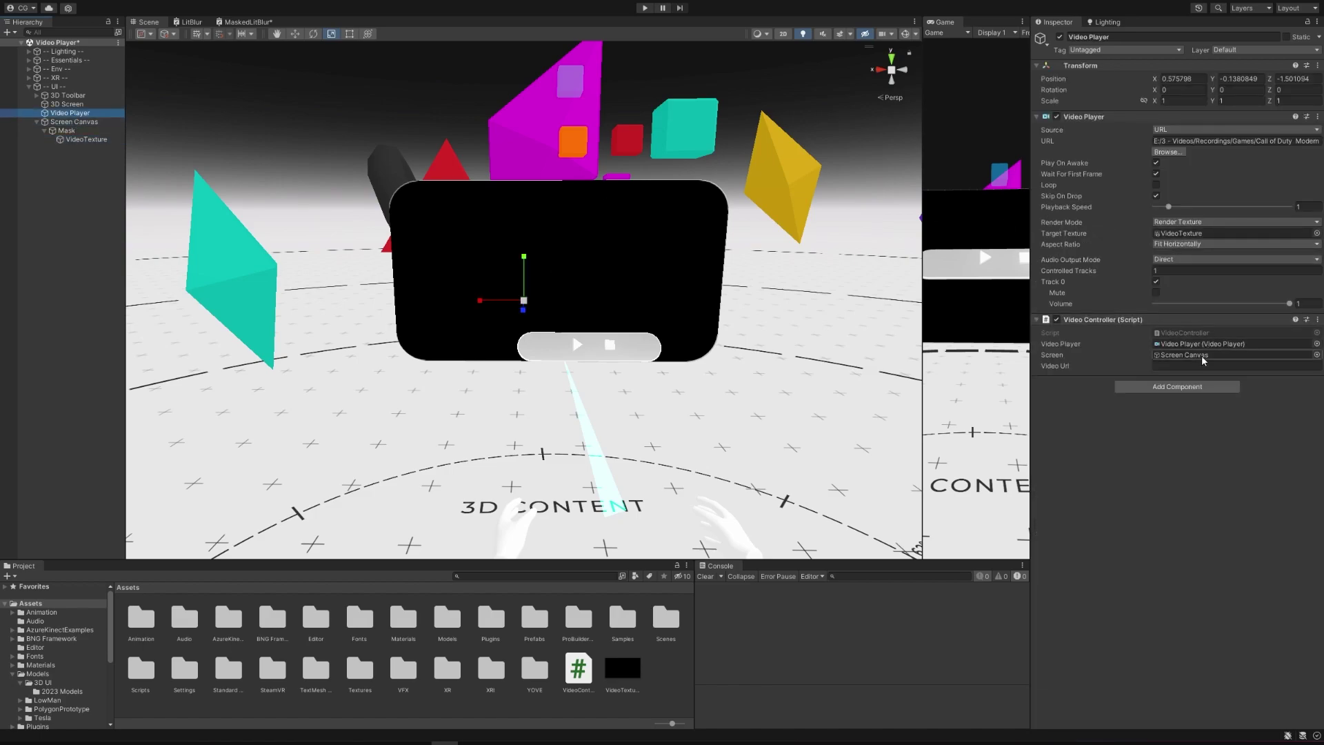
click(1156, 162)
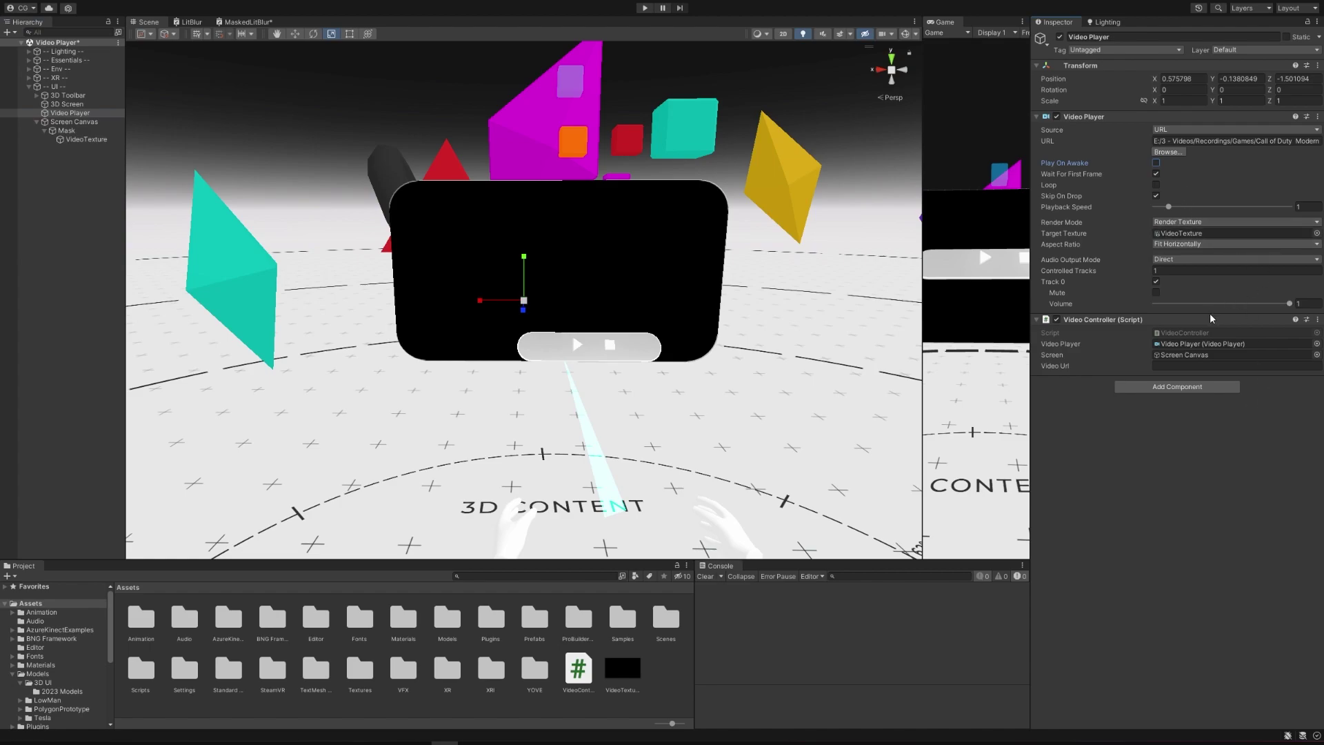
- Review the settings of Screen Canvas, Mask, VideoTexture and Video Player, including the Maskable option and the texture assigned to VideoTexture
click(82, 122)
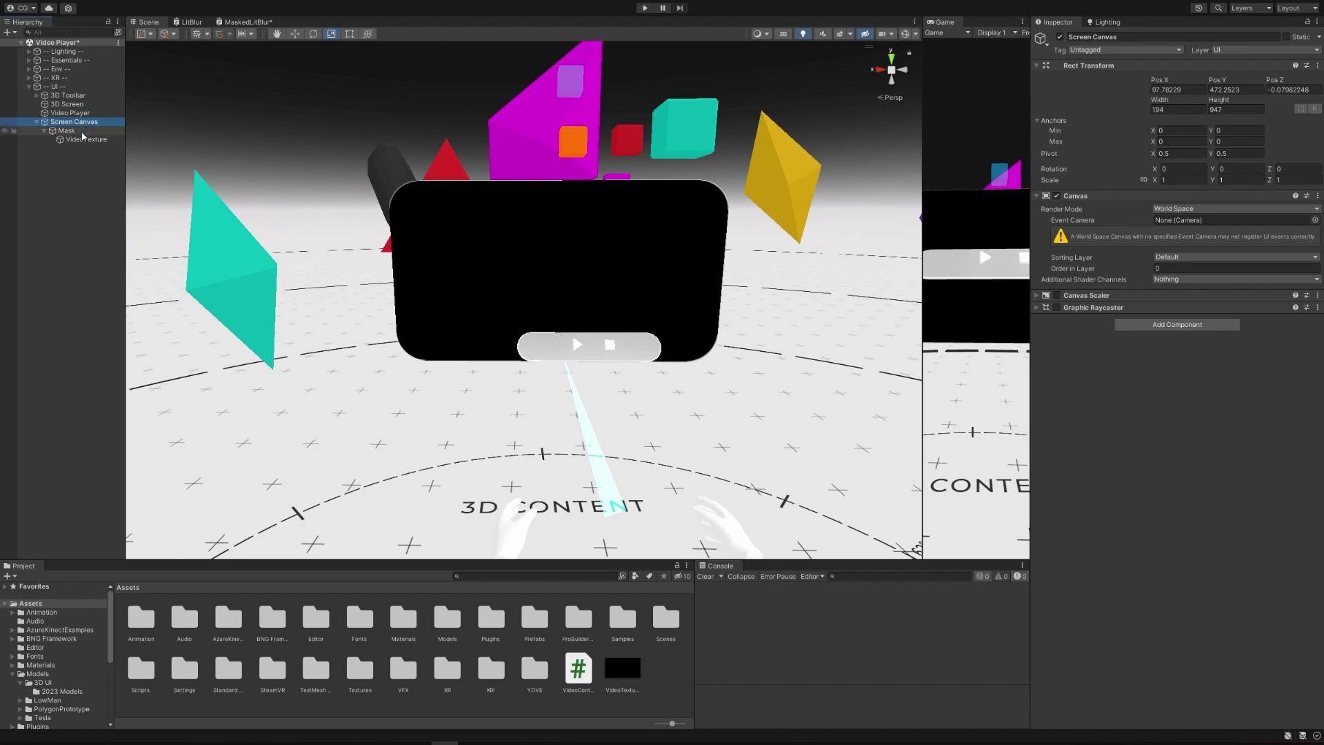
click(66, 130)
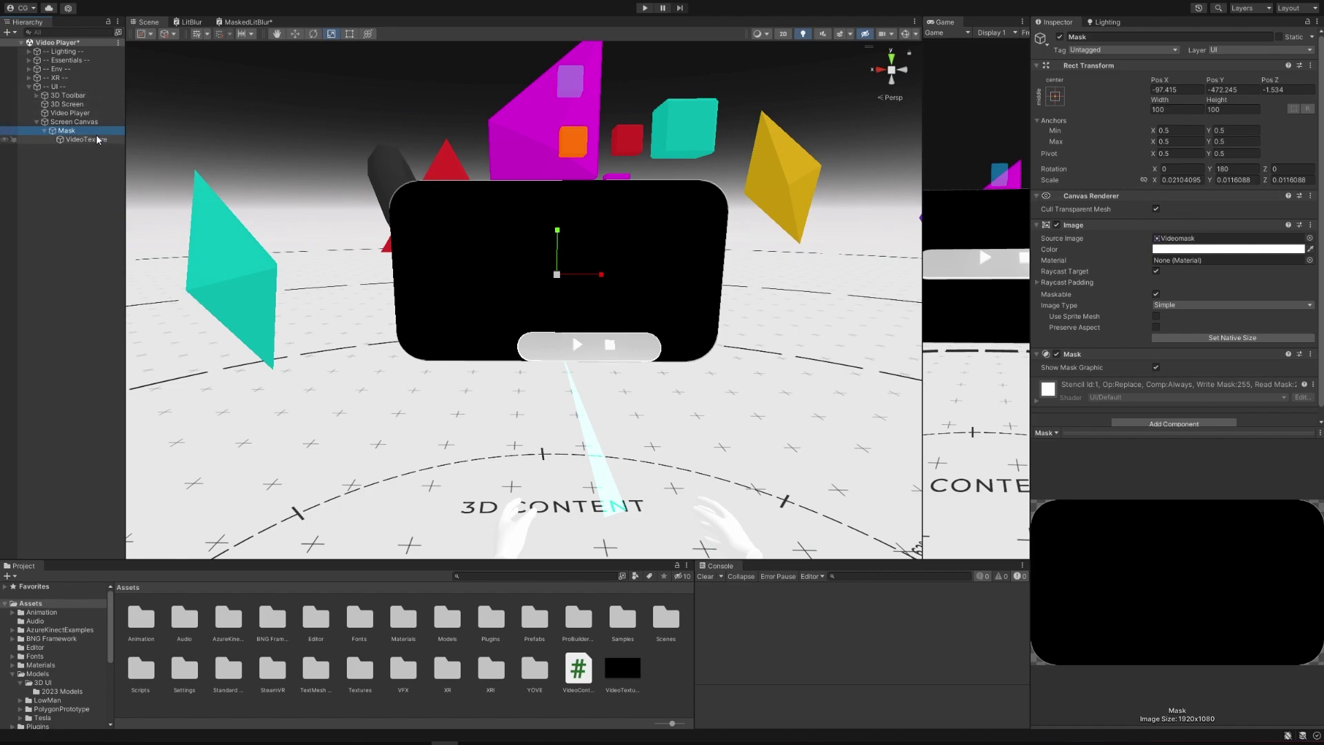
click(98, 140)
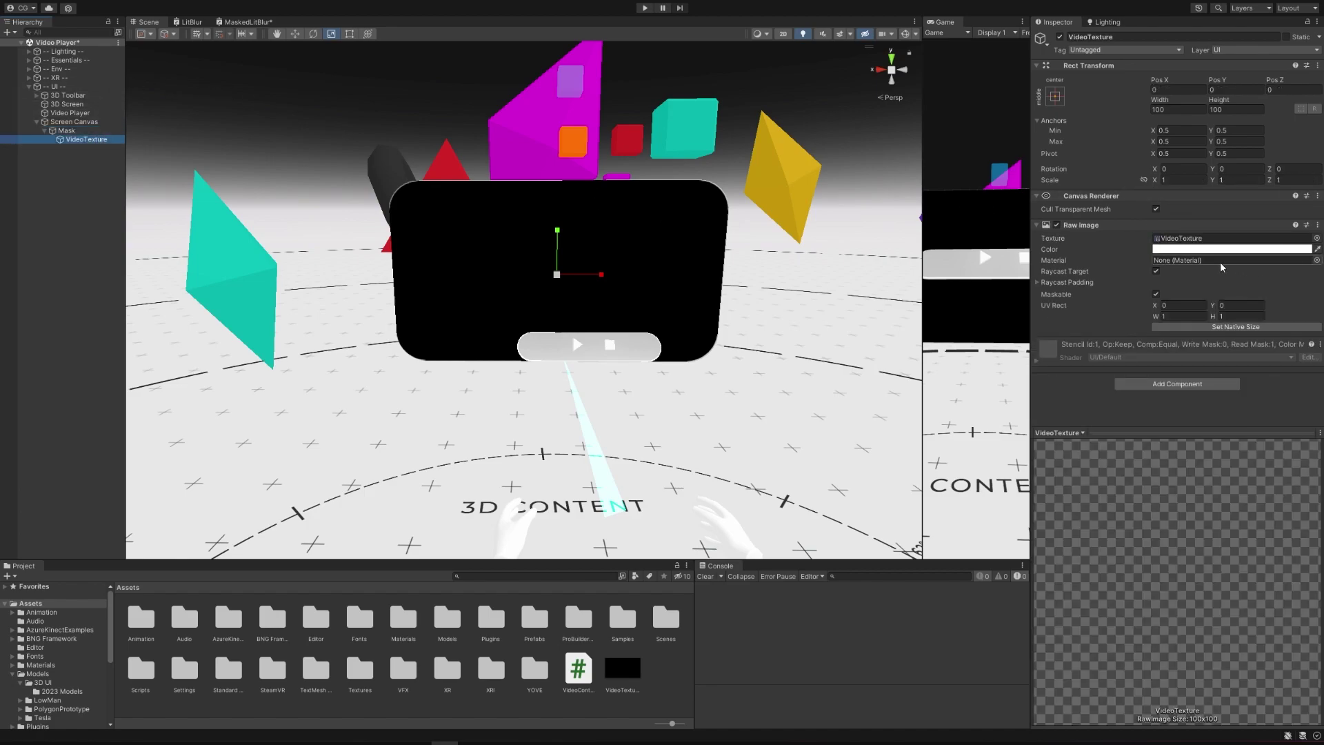
click(1158, 295)
click(1158, 295)
click(1181, 239)
alt+drag(691, 268, 752, 264)
click(71, 129)
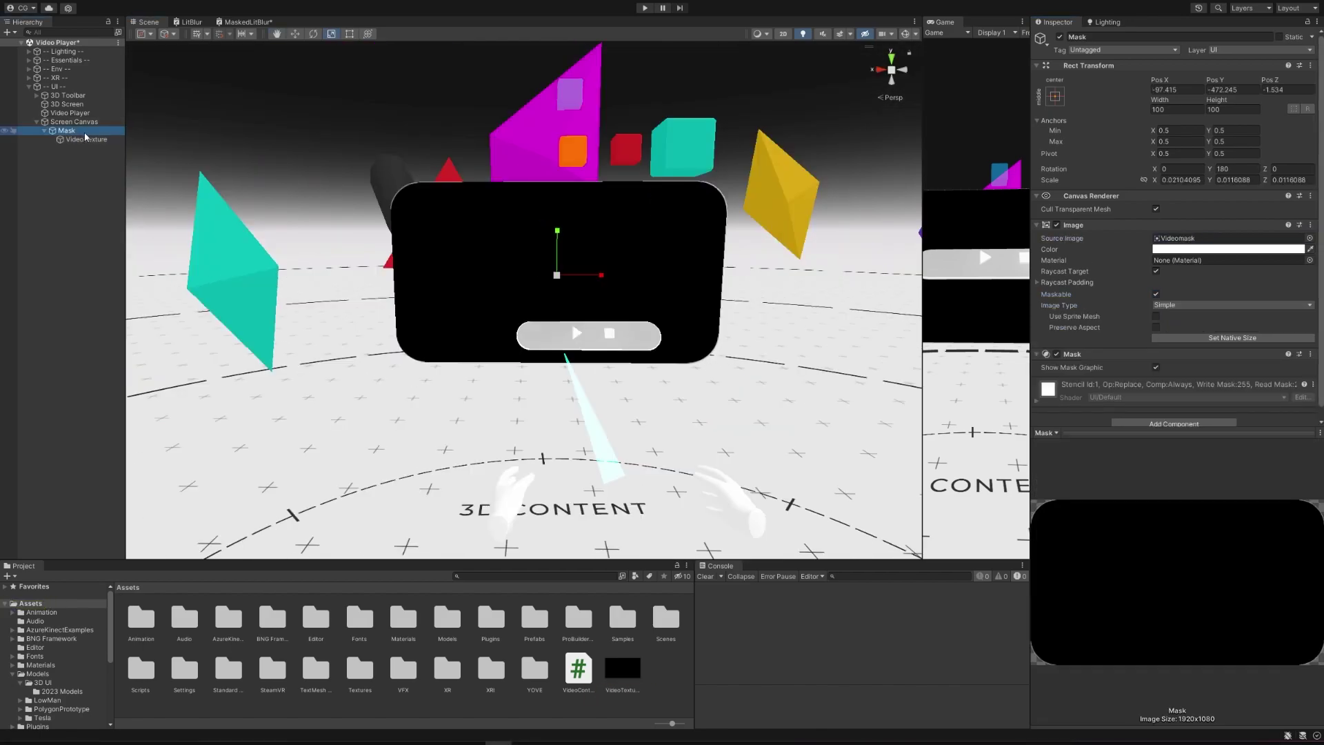
click(75, 113)
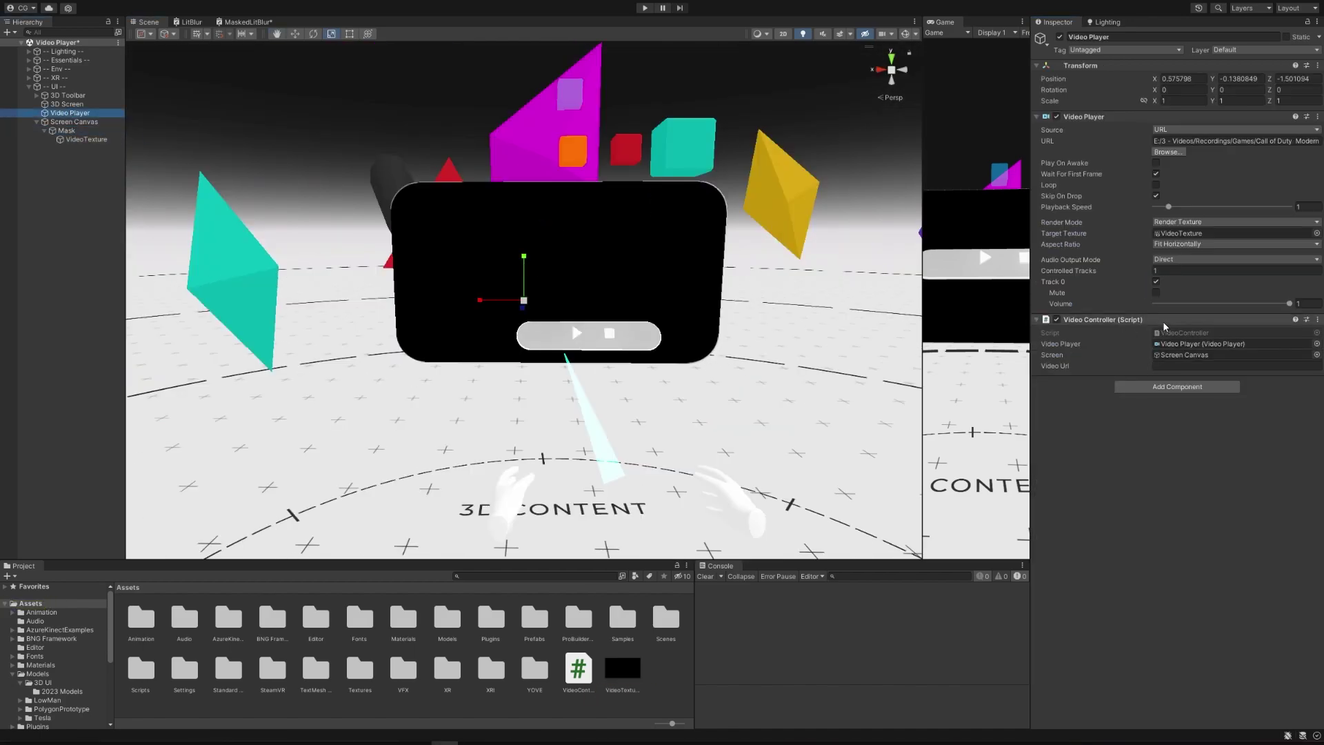
- Assign Video Player to the Stop InnerButton's On Button Down event and have it call VideoController.StopPlayback
click(37, 95)
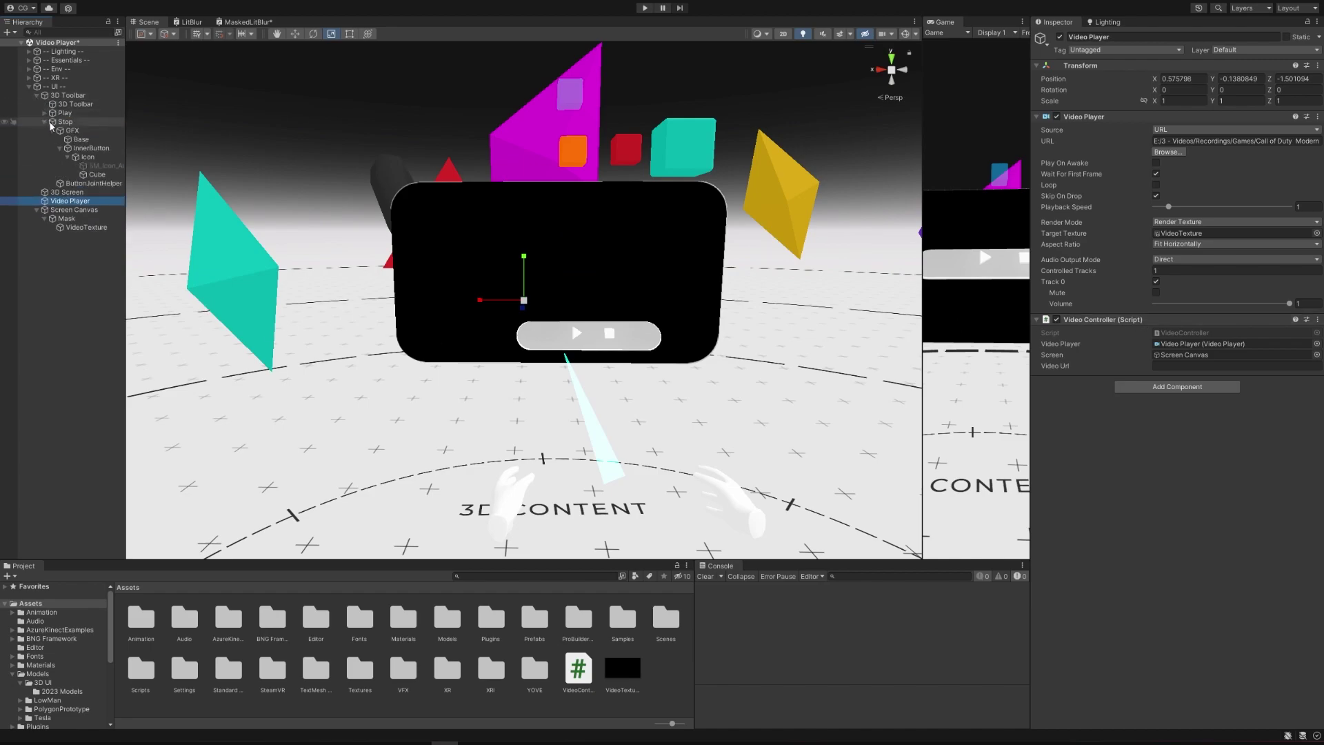
click(88, 148)
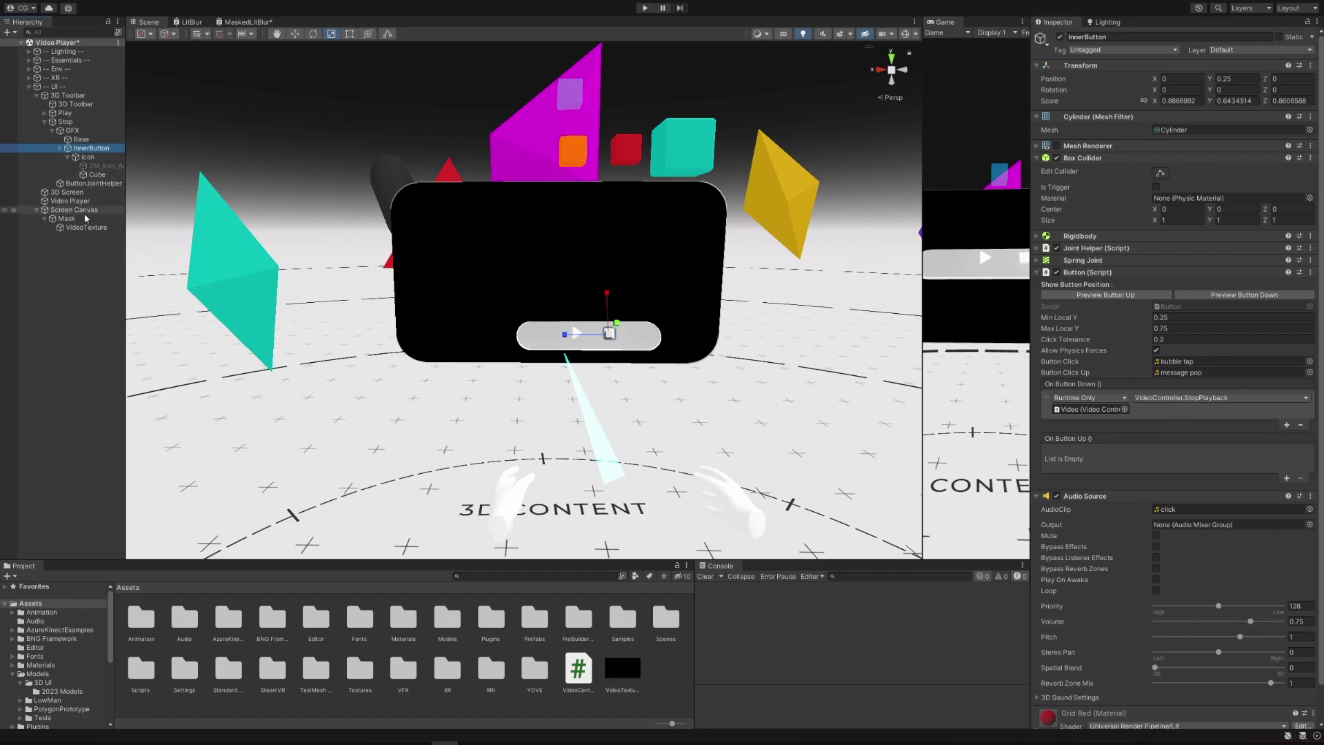
drag(73, 205, 1093, 410)
click(1167, 398)
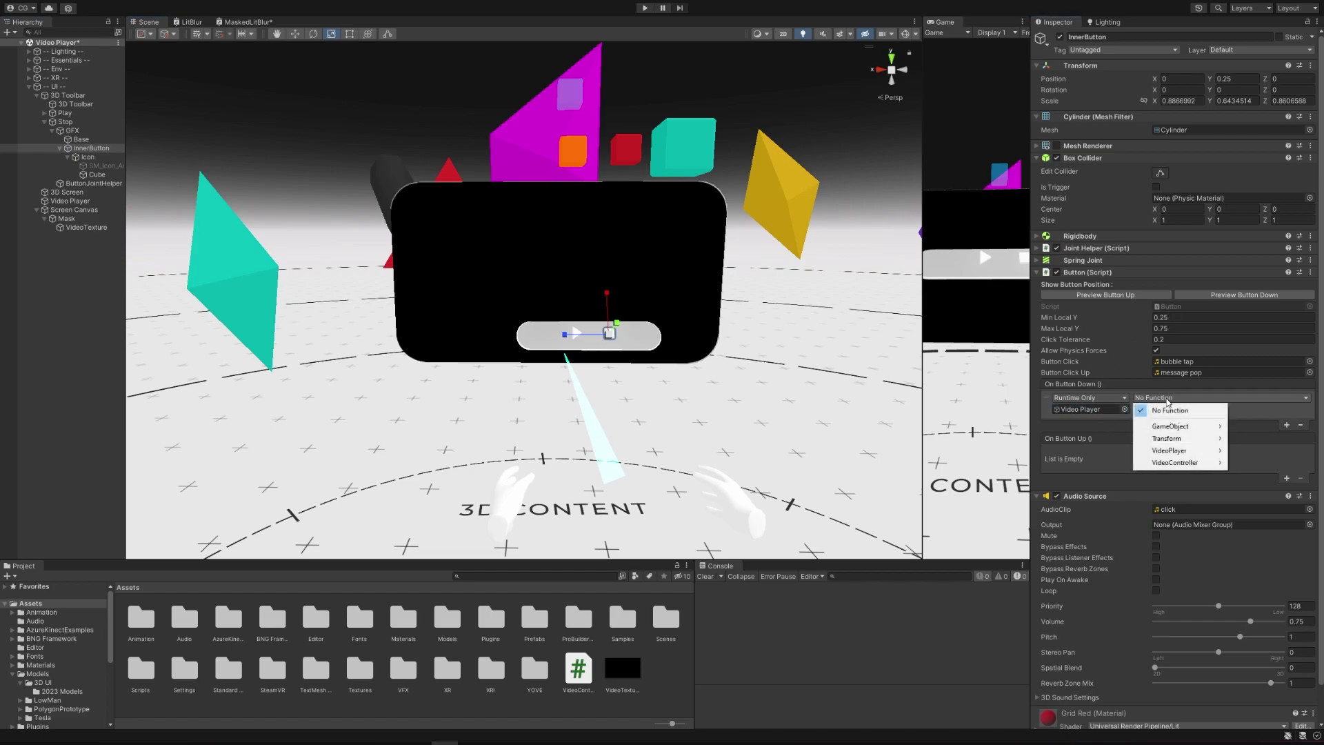
mouse_move(1191, 467)
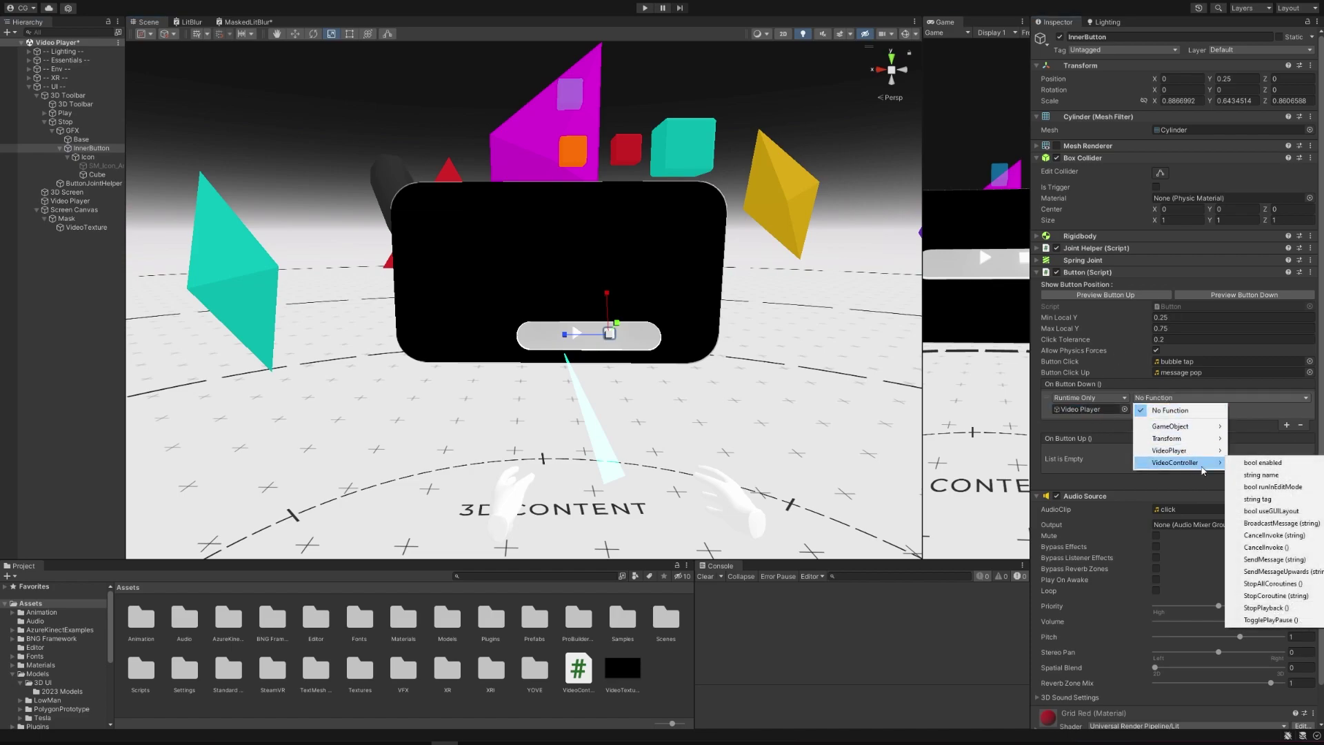
click(1287, 608)
- Assign Video Player to the Play InnerButton's On Button Down event and have it call VideoController.TogglePlayPause
click(44, 121)
click(45, 112)
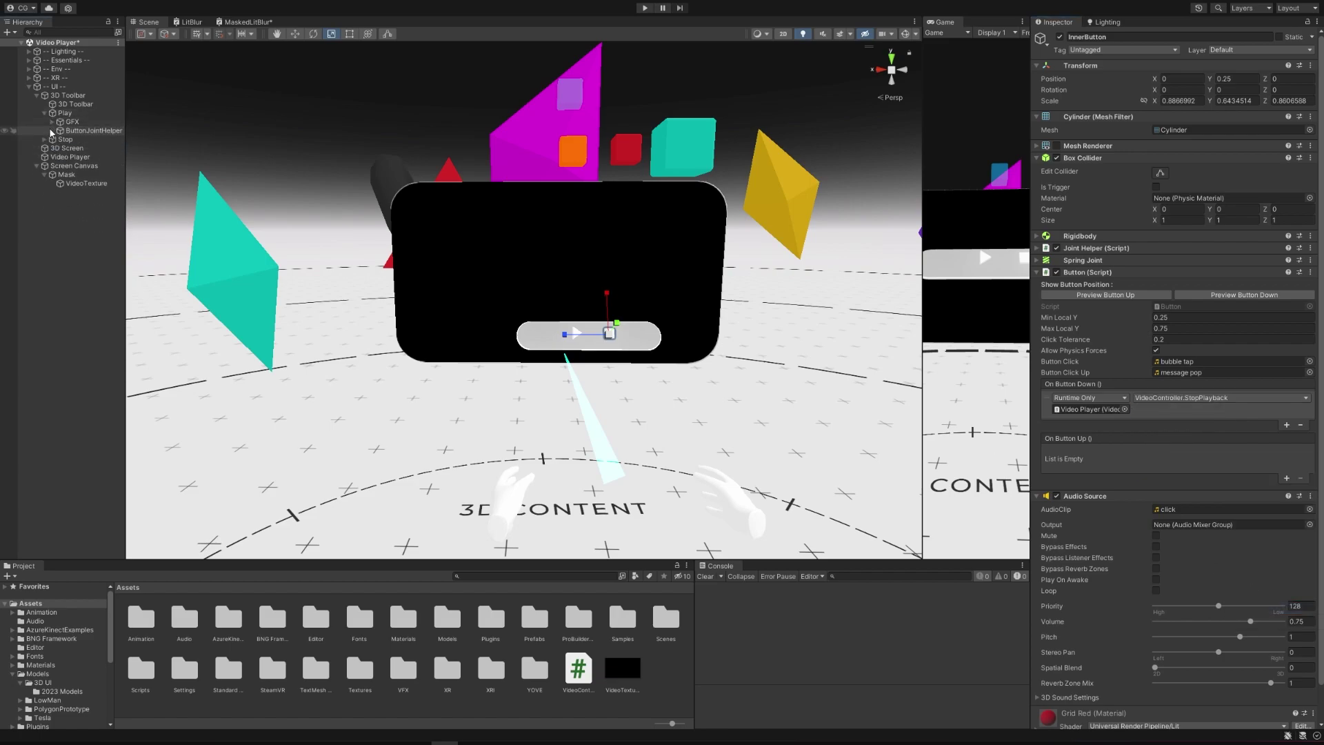
click(53, 122)
click(60, 140)
click(89, 140)
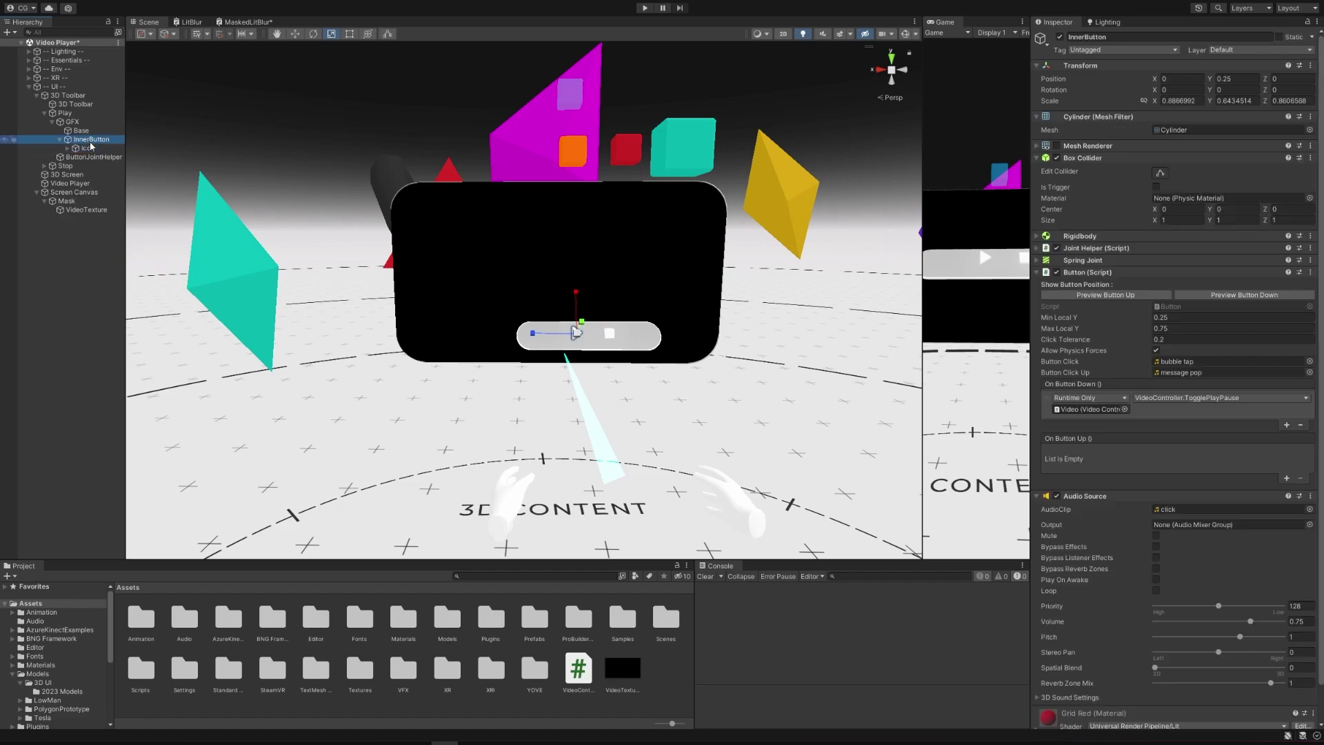
drag(69, 183, 1108, 411)
click(1203, 397)
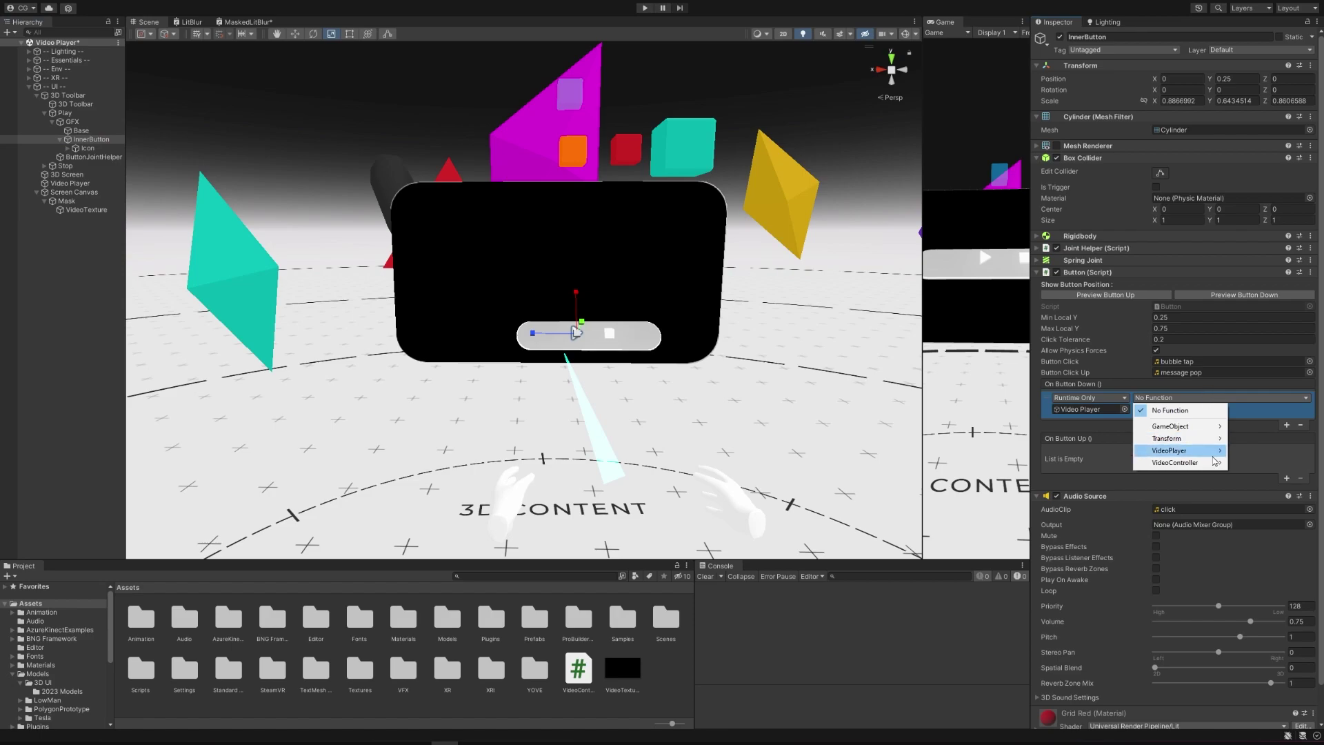
mouse_move(1206, 465)
click(1269, 621)
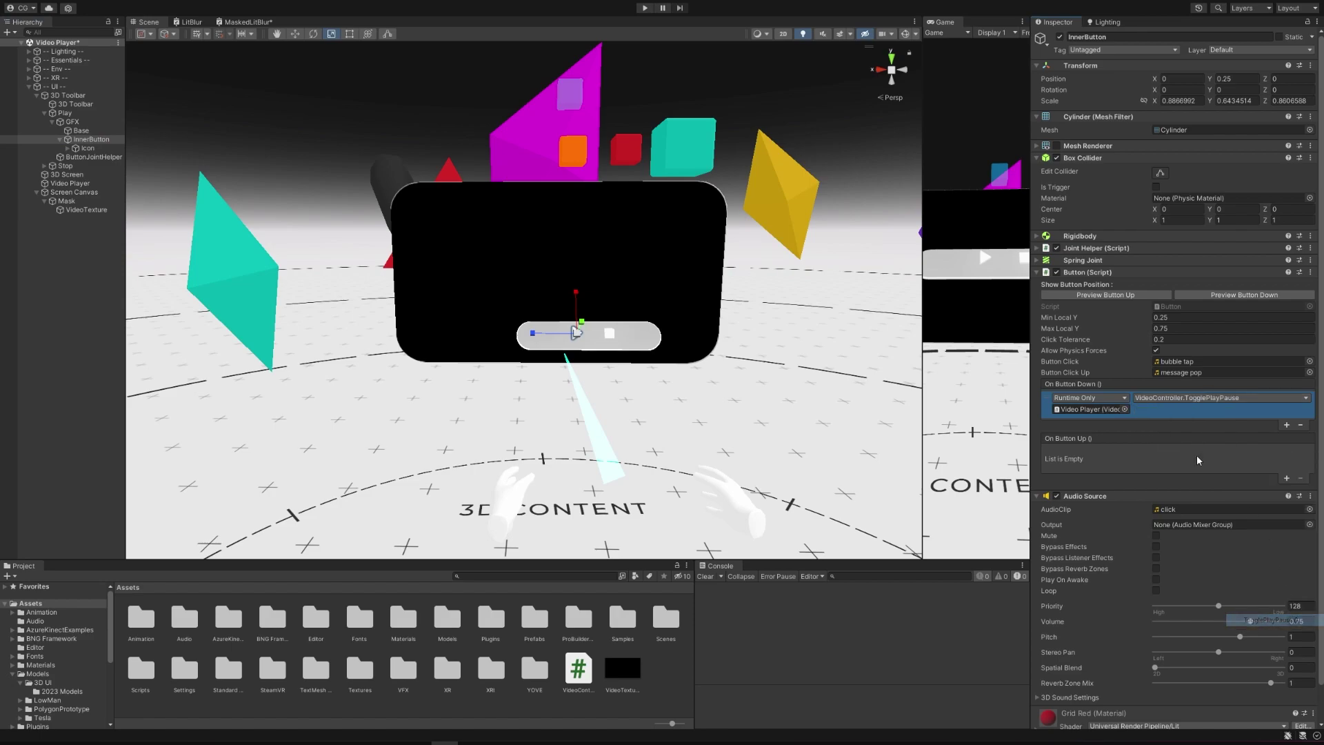
- Save the scene, widen the Game view and run the scene in Play mode
alt+drag(775, 235, 751, 215)
key(ctrl+s)
click(643, 10)
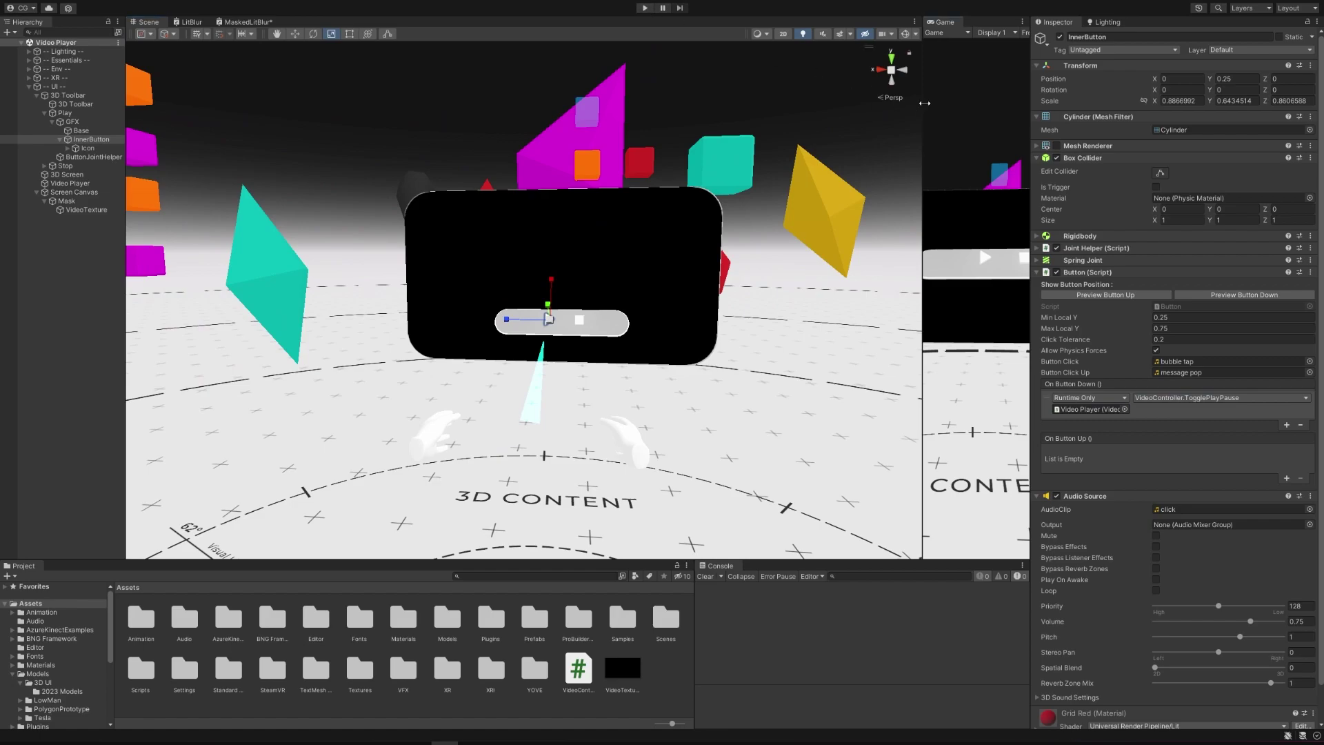
drag(924, 103, 737, 115)
click(646, 8)
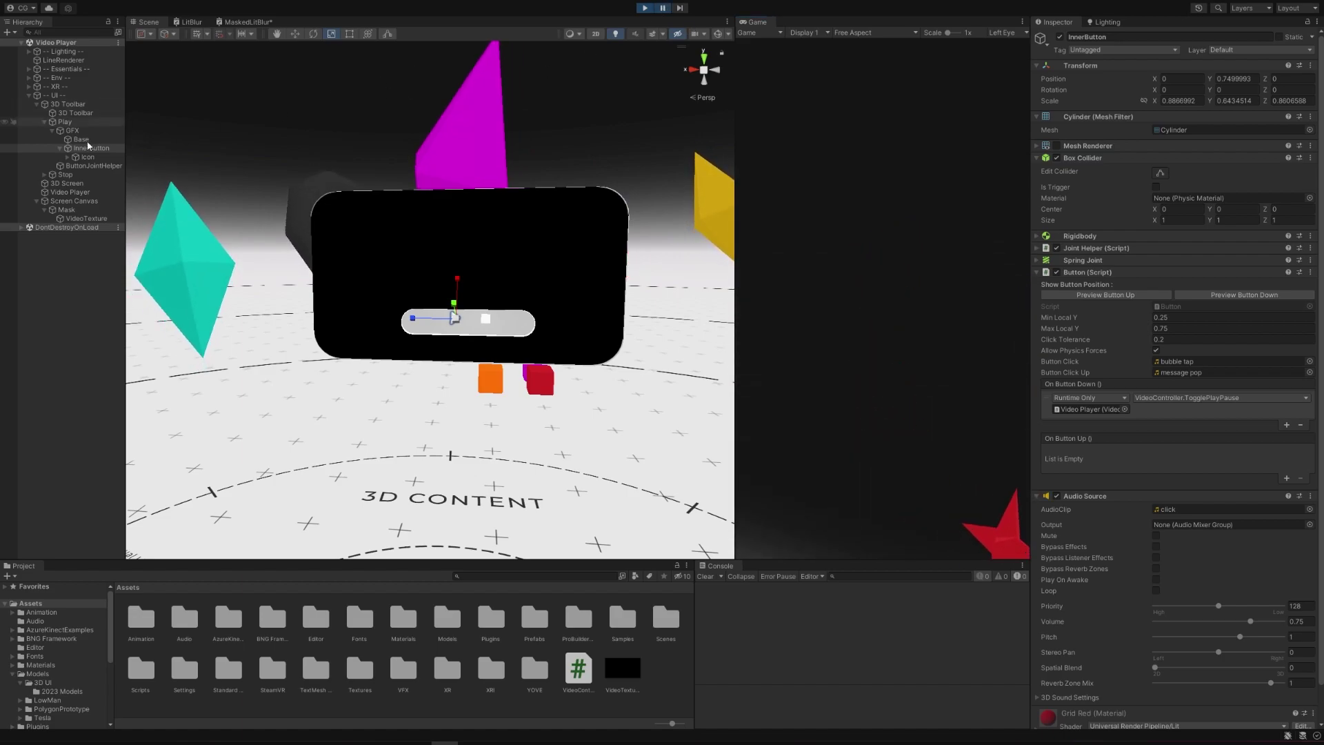
- Deactivate the Screen Canvas object while the scene is running
click(77, 202)
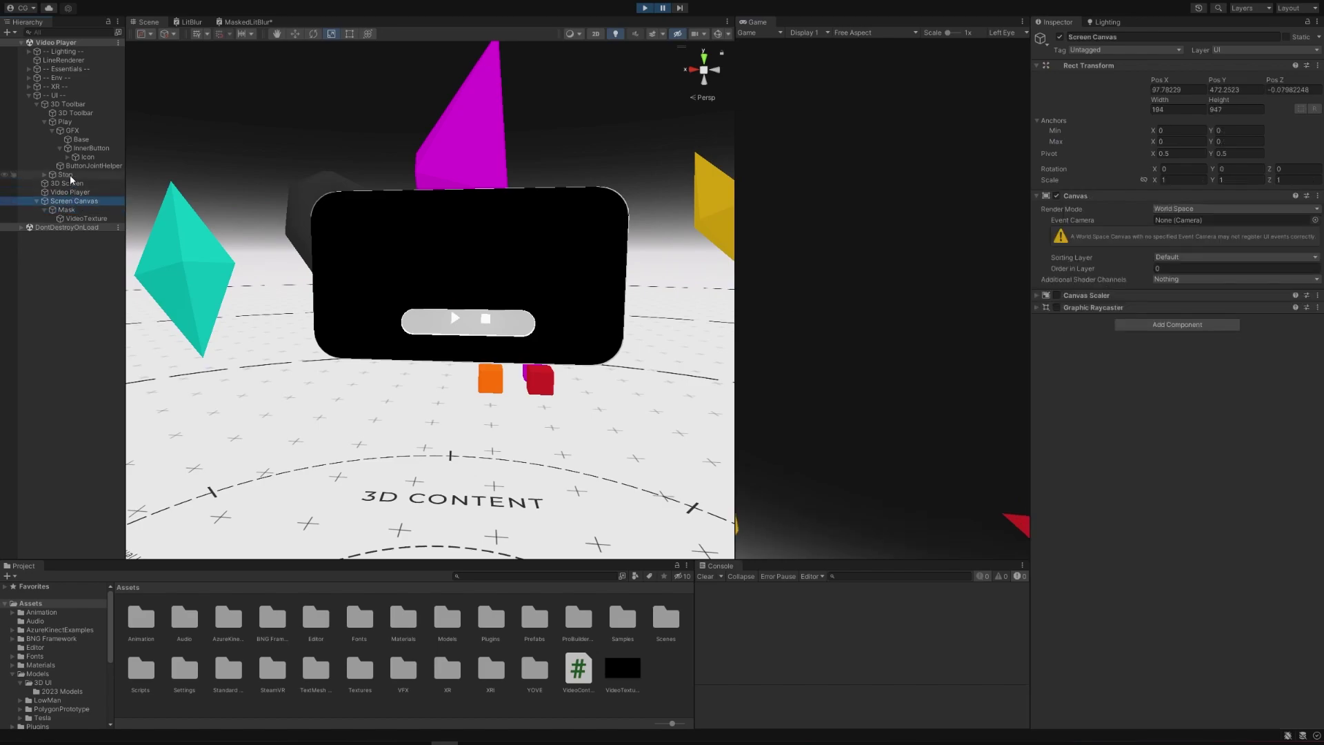
click(72, 192)
click(74, 200)
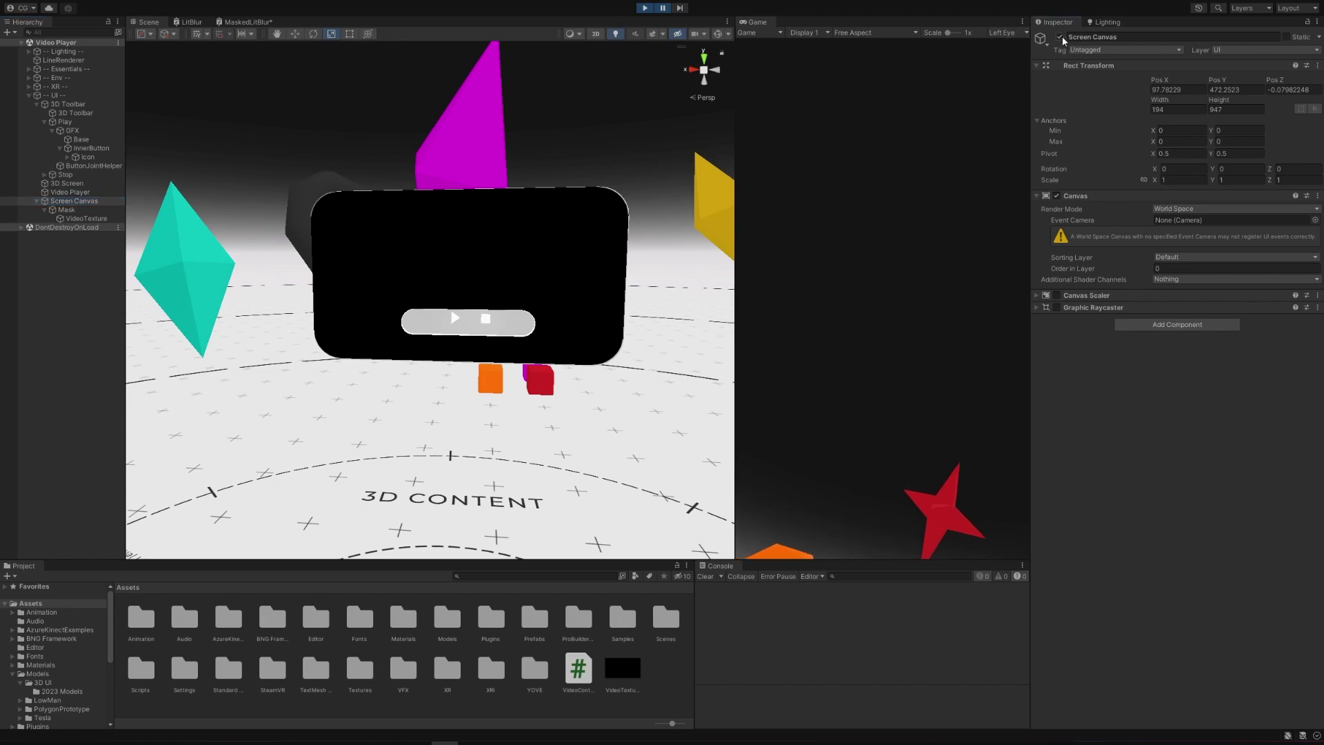
click(1060, 37)
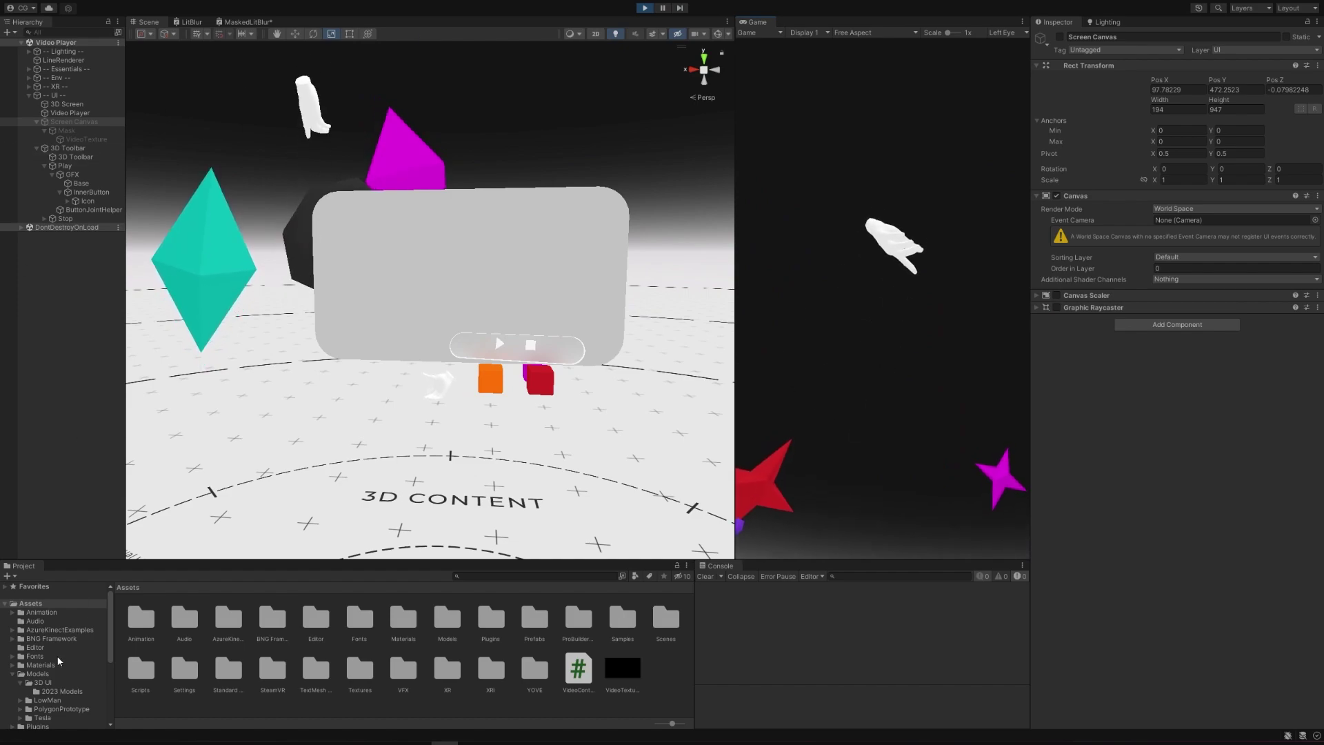
- Apply the masked unlit blur material from Materials/KawaseBlur to the 3D screen and widen the Scene view to inspect it
click(48, 674)
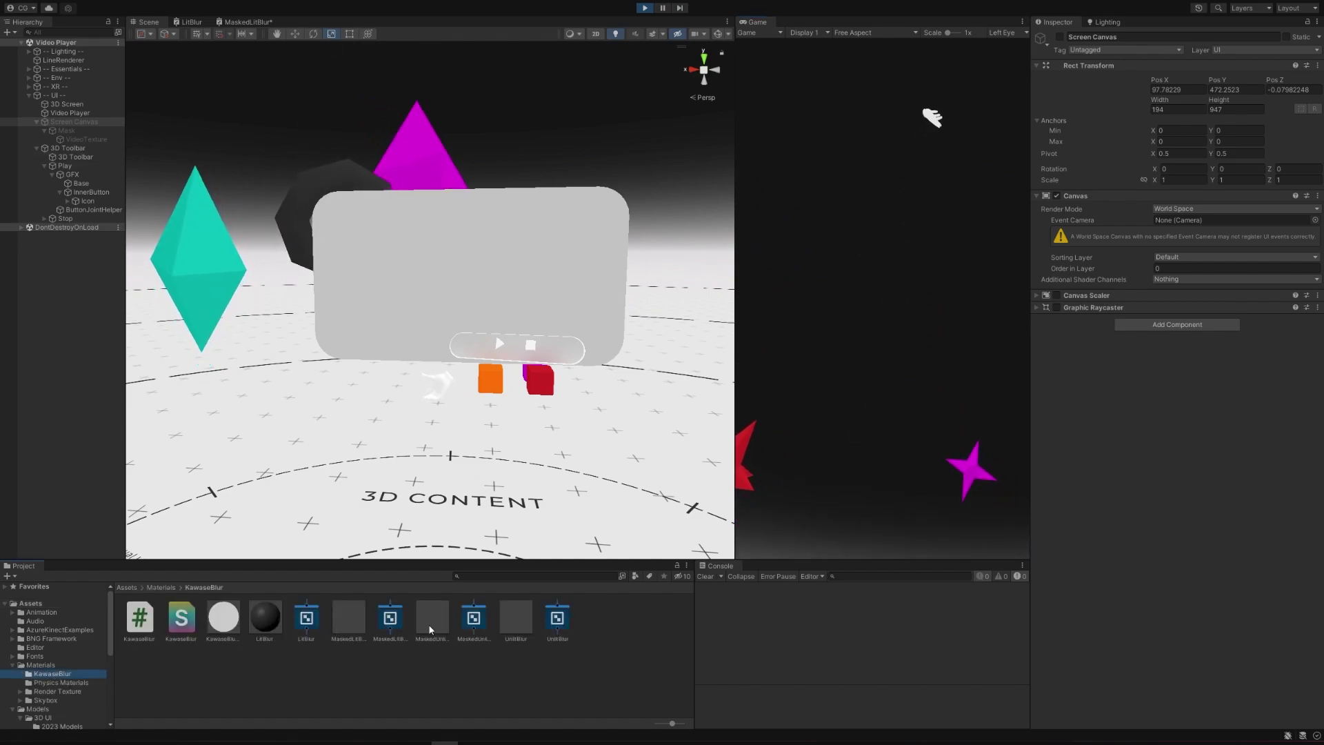
drag(429, 629, 479, 271)
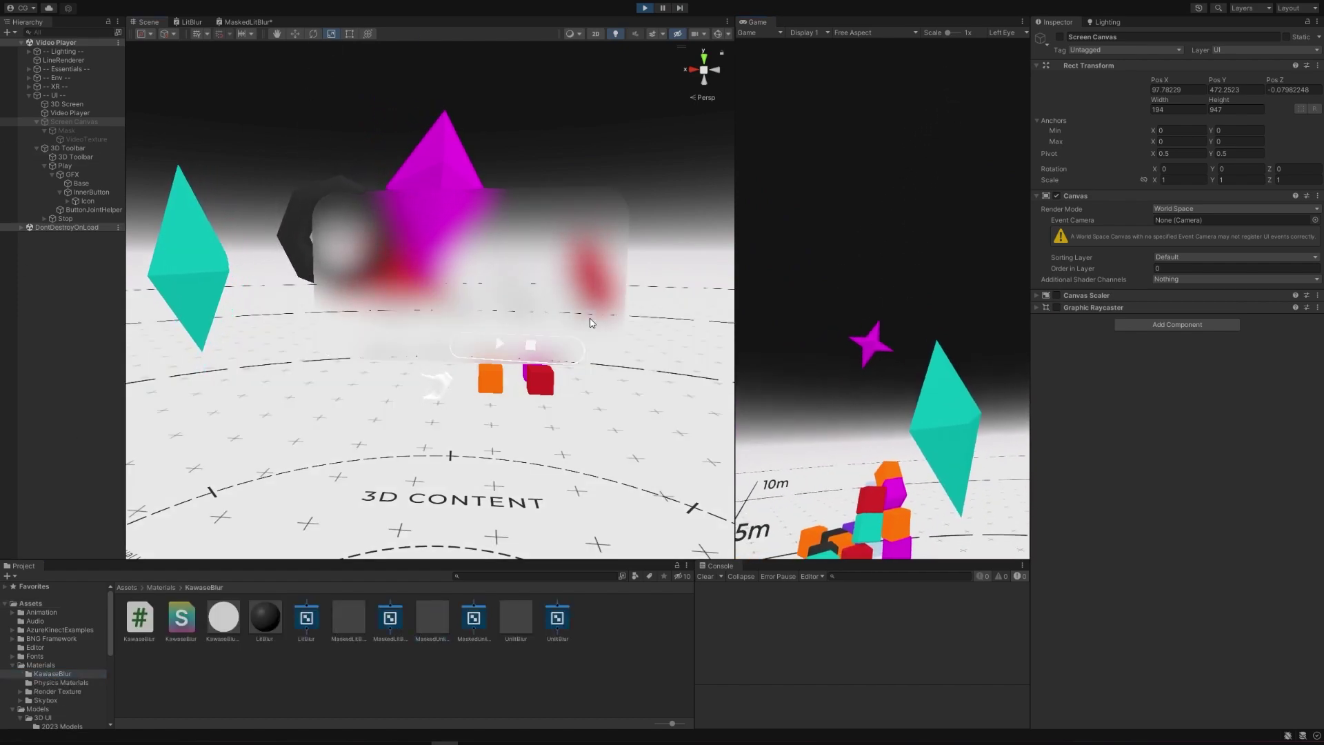
drag(731, 309, 831, 348)
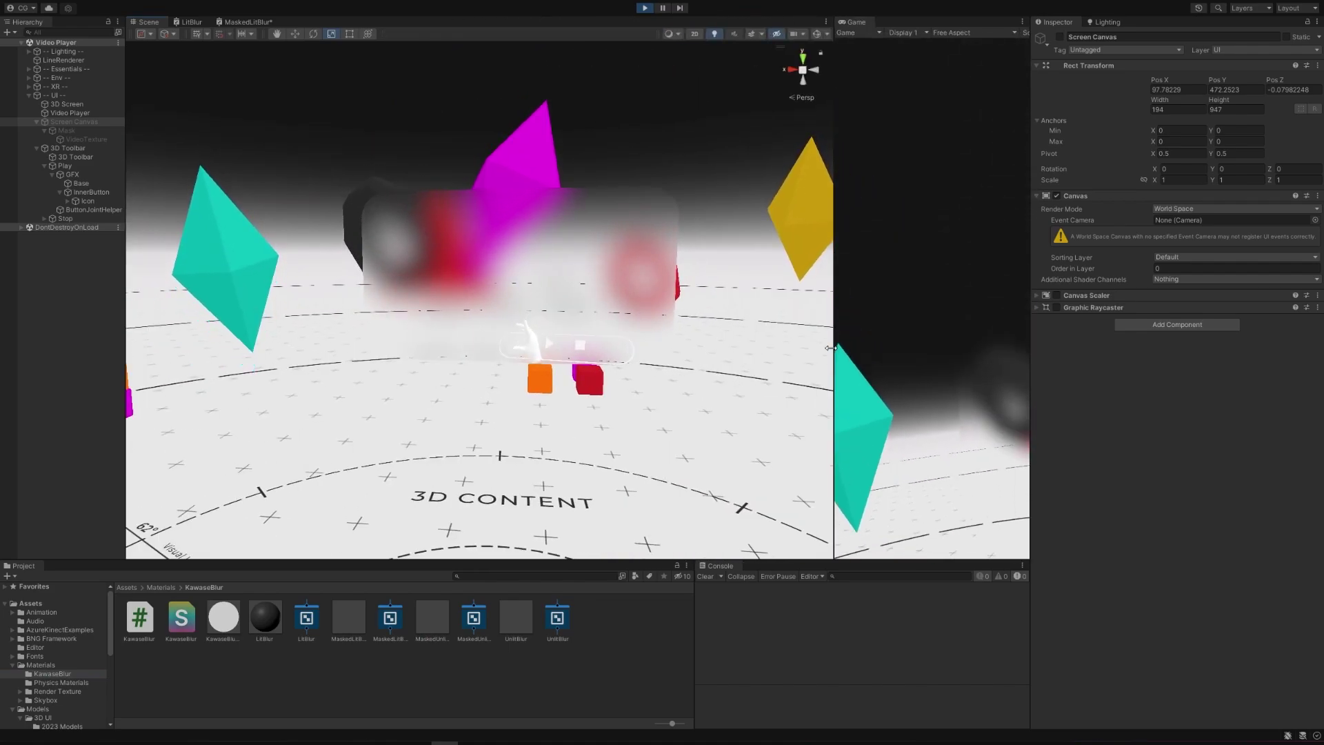